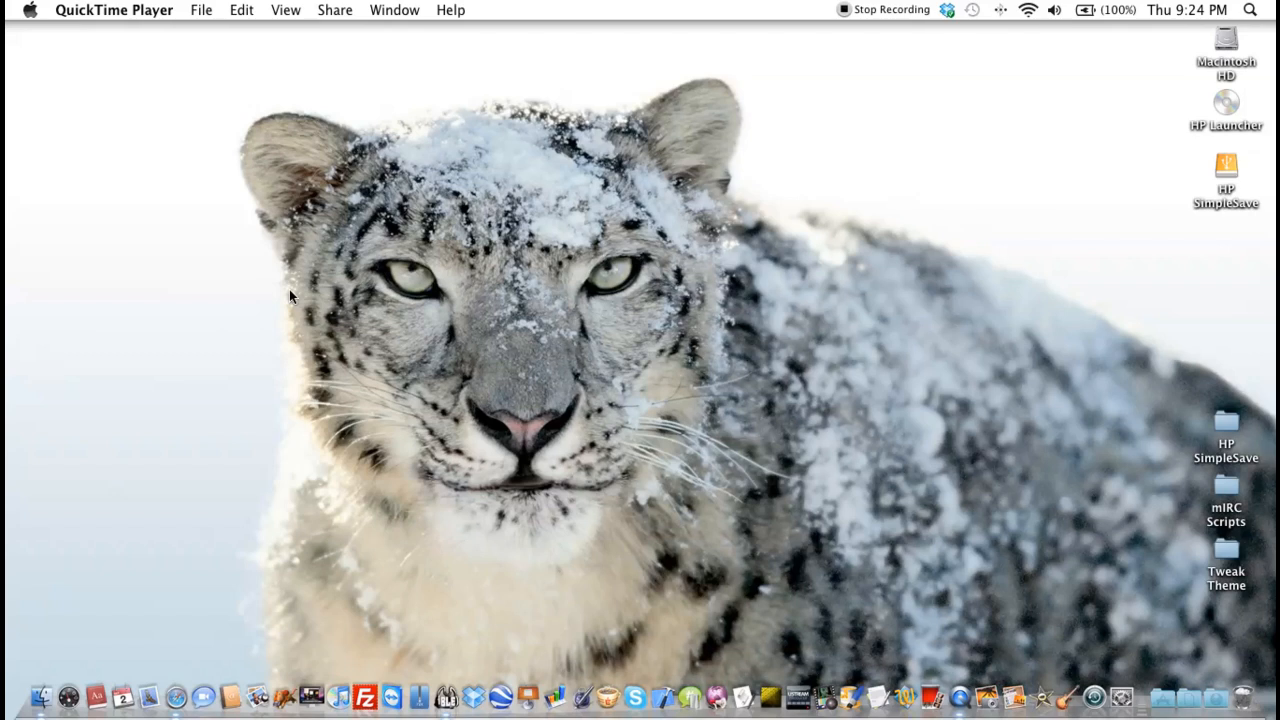
- Try to connect from Finder to the server address smb://192.168.1.114 and cancel the connection
left_click(40, 697)
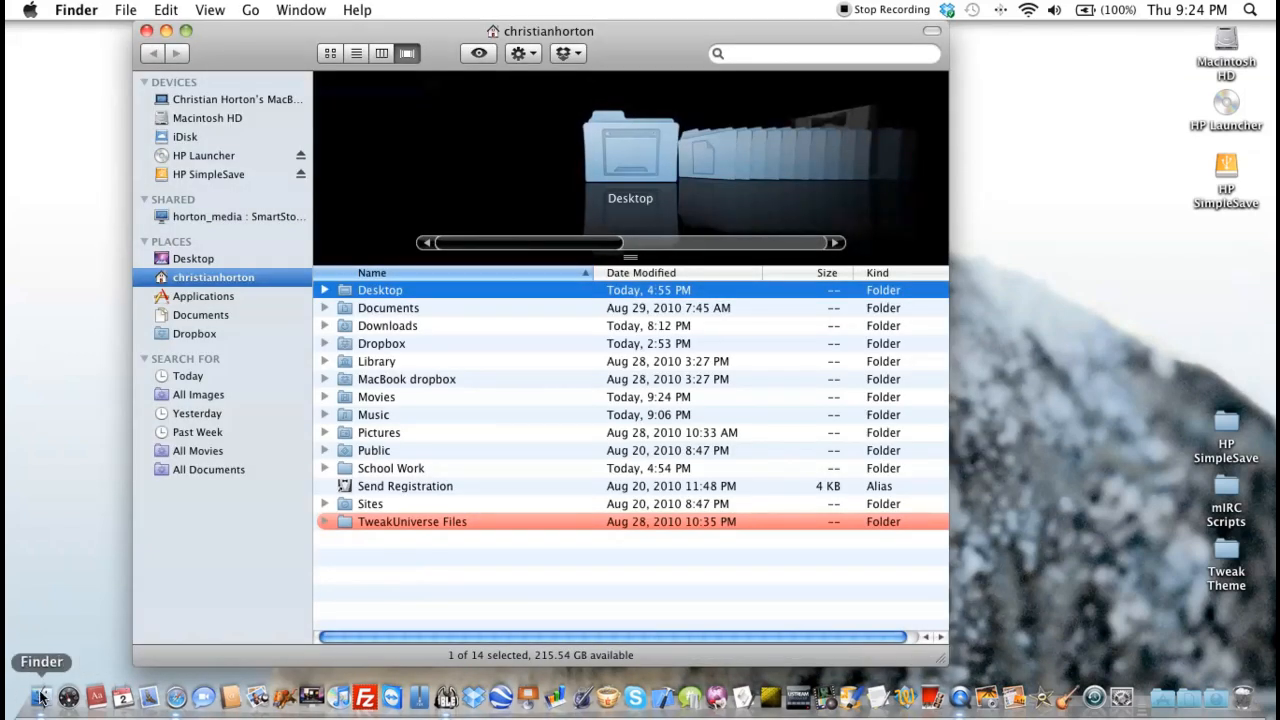
right_click(40, 697)
left_click(47, 621)
left_click(534, 181)
key("BackSpace")
key("BackSpace")
type("13")
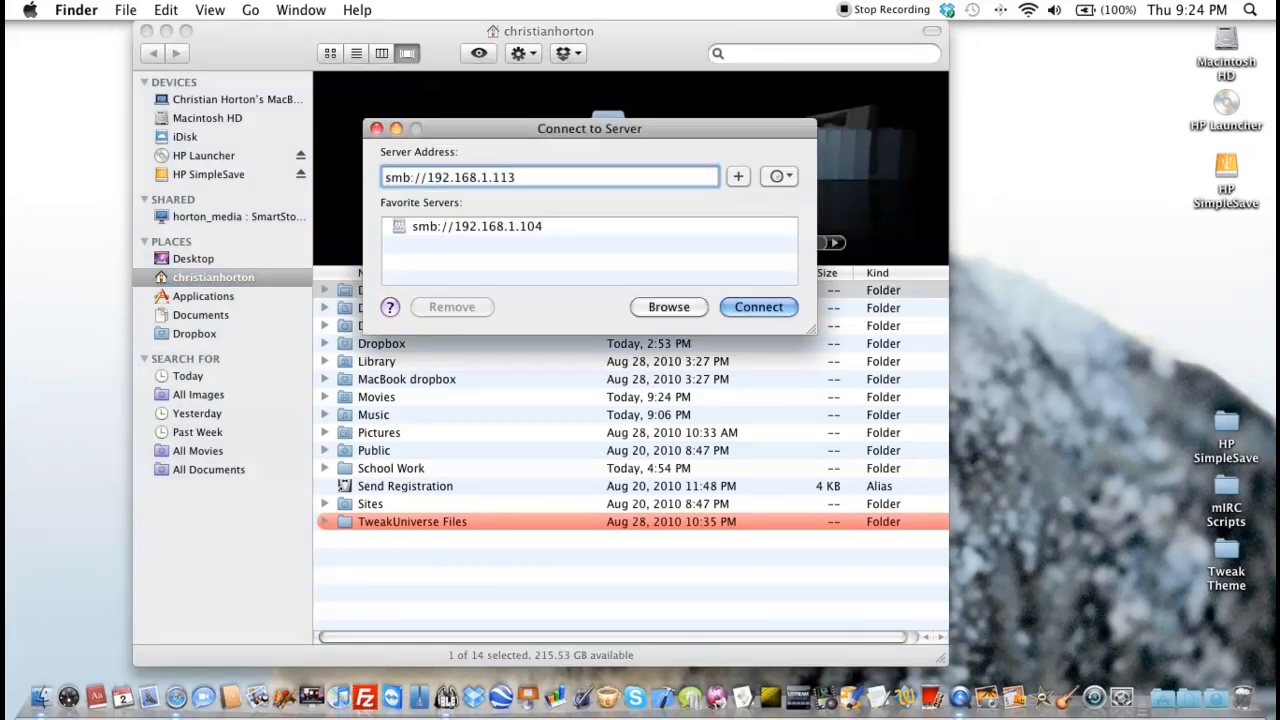
key("BackSpace")
type("4")
key("Return")
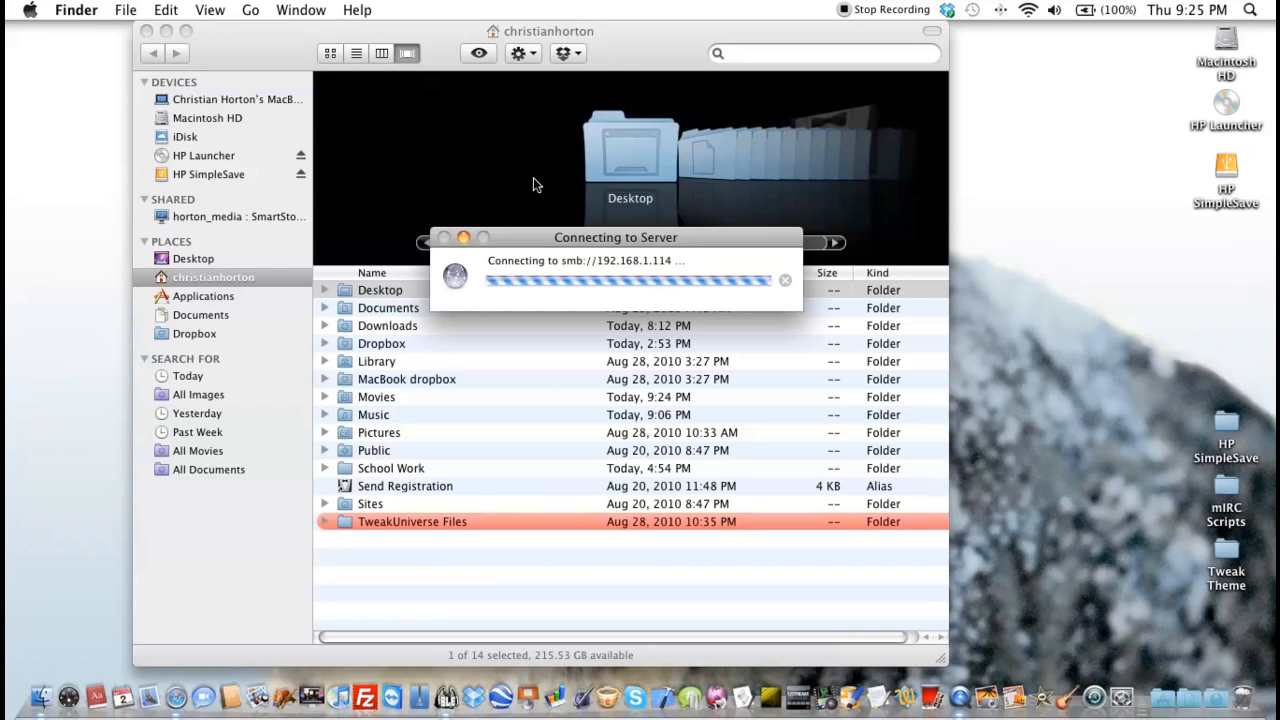
left_click(785, 284)
- Start a connection to the Windows server at smb://192.168.1.113
right_click(40, 697)
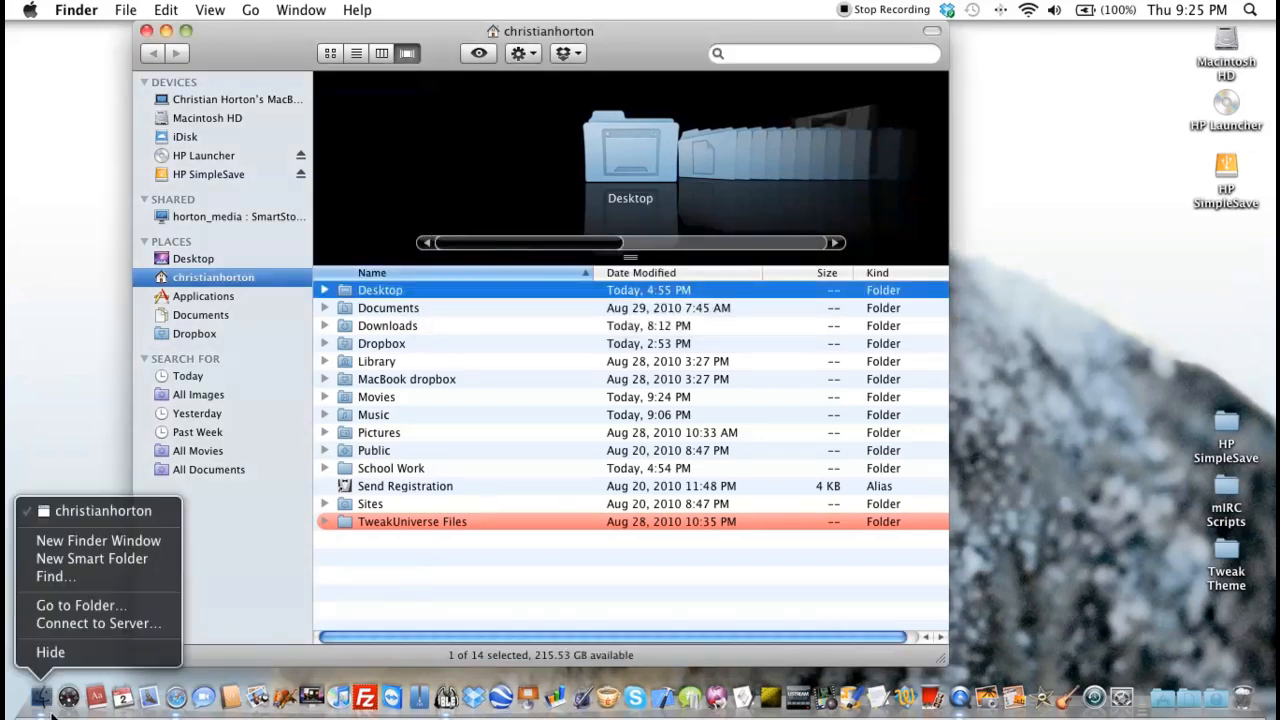
left_click(72, 623)
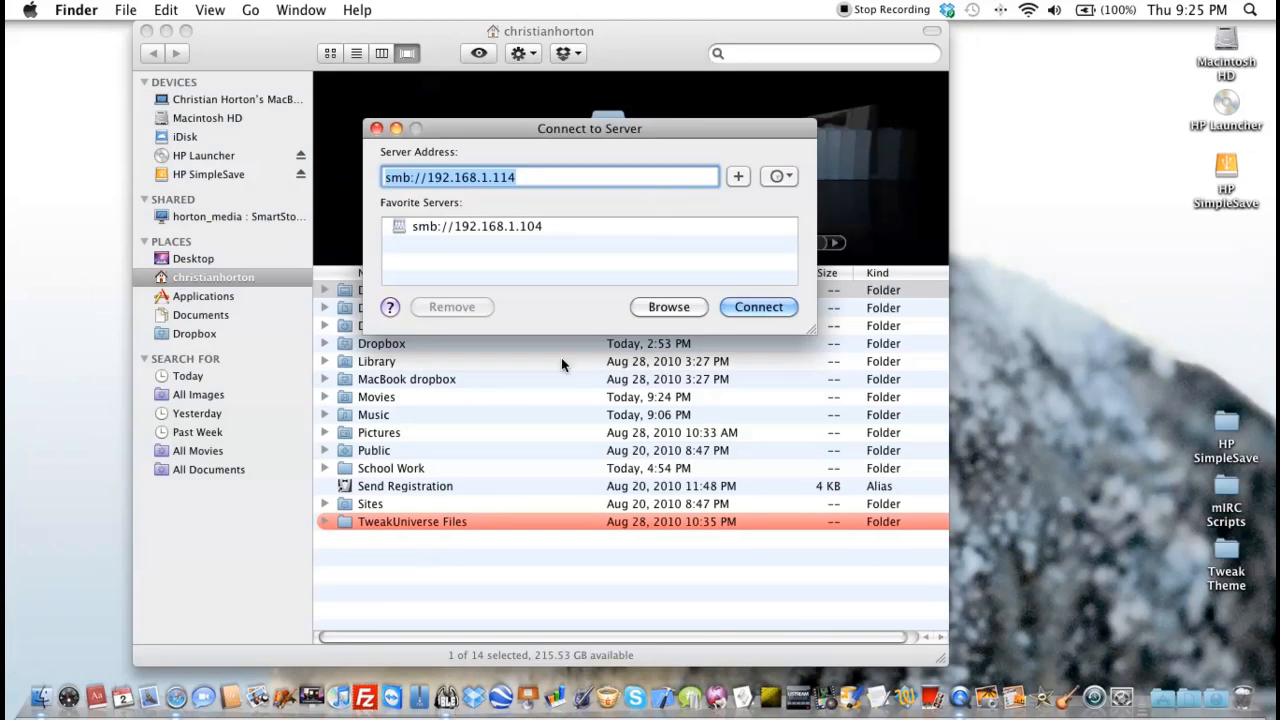
left_click(630, 181)
key("BackSpace")
type("3")
key("Return")
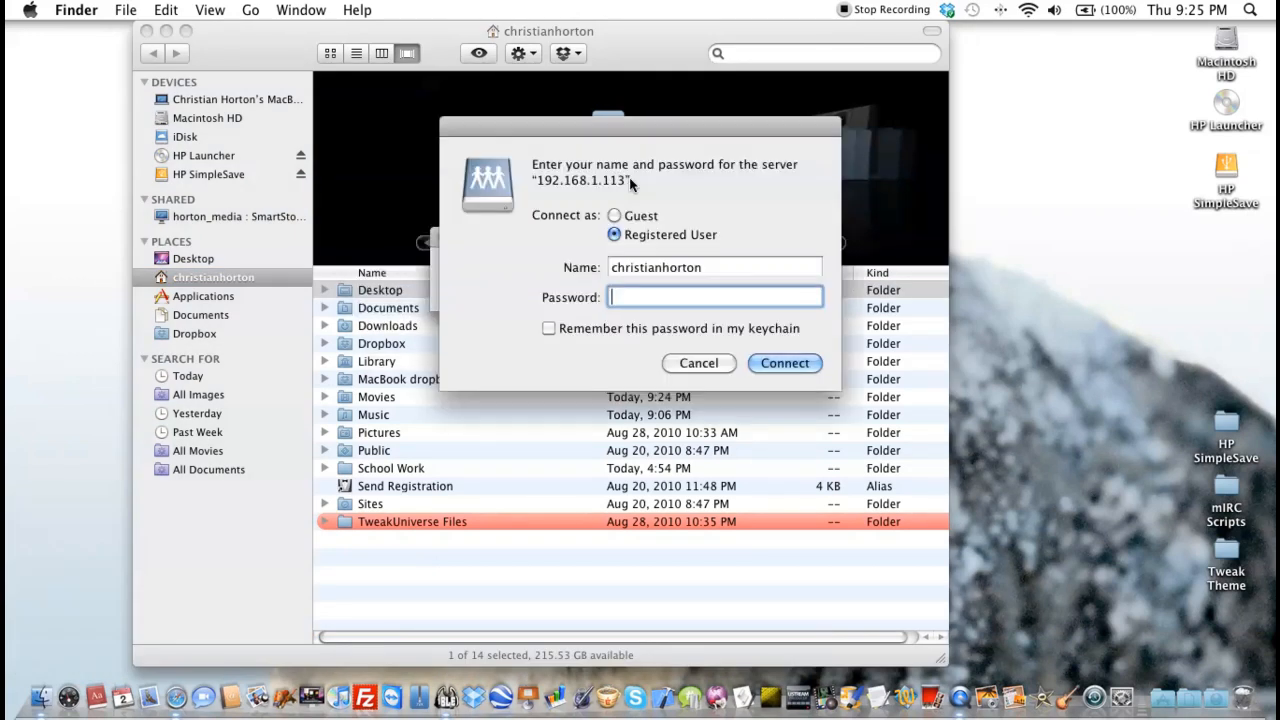
- Log in to the server as Guest and mount its Server, Users and xampp shares
left_click(622, 216)
left_click(770, 268)
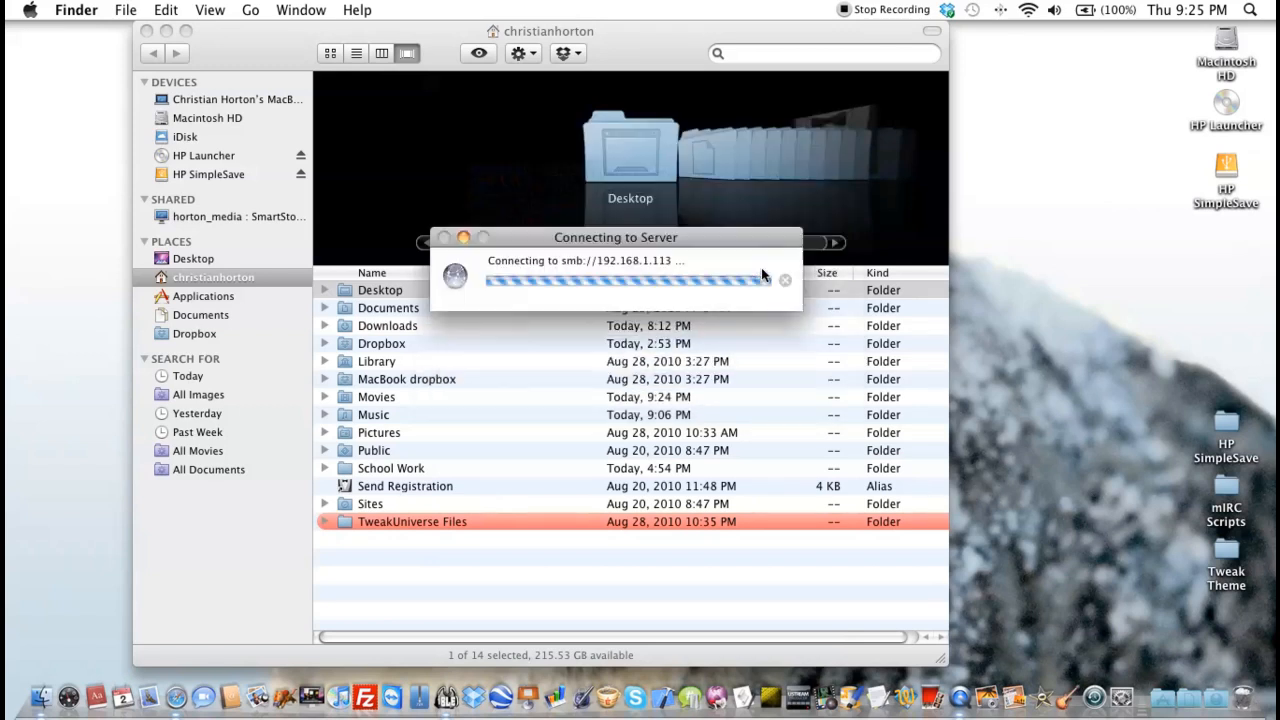
key("Return")
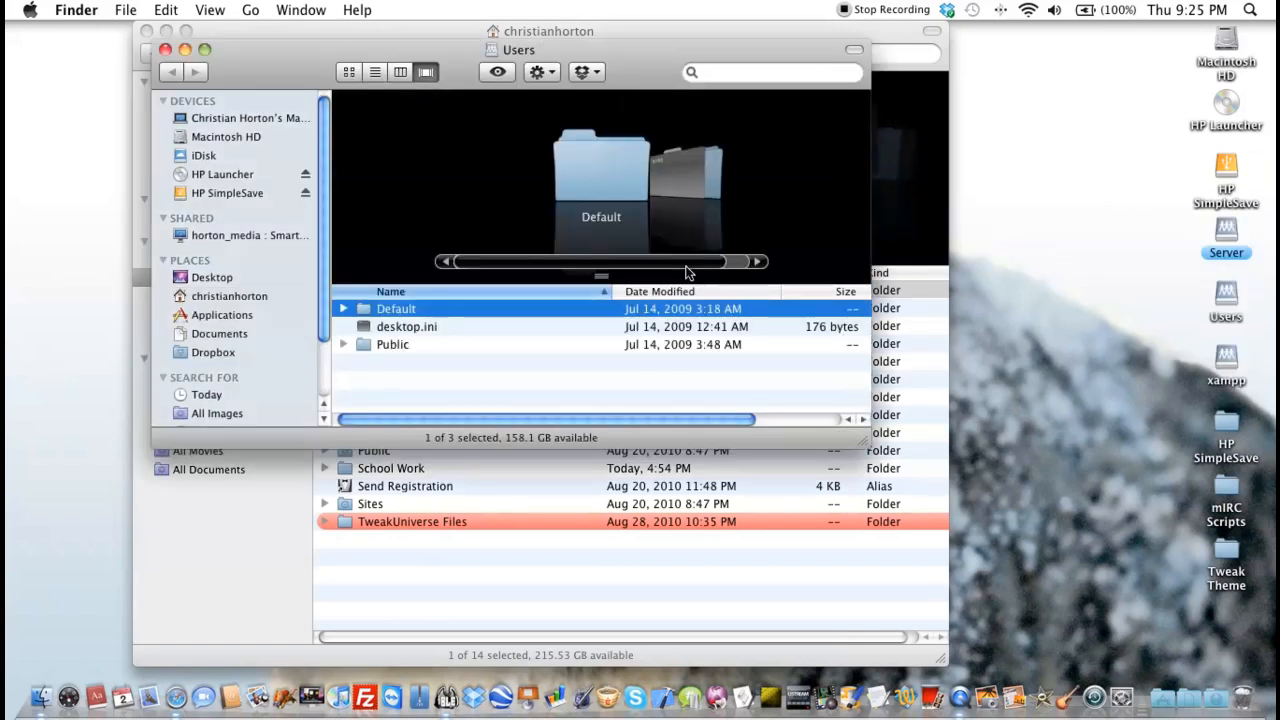
- Close the home folder window and enlarge the Users share window
left_click(166, 31)
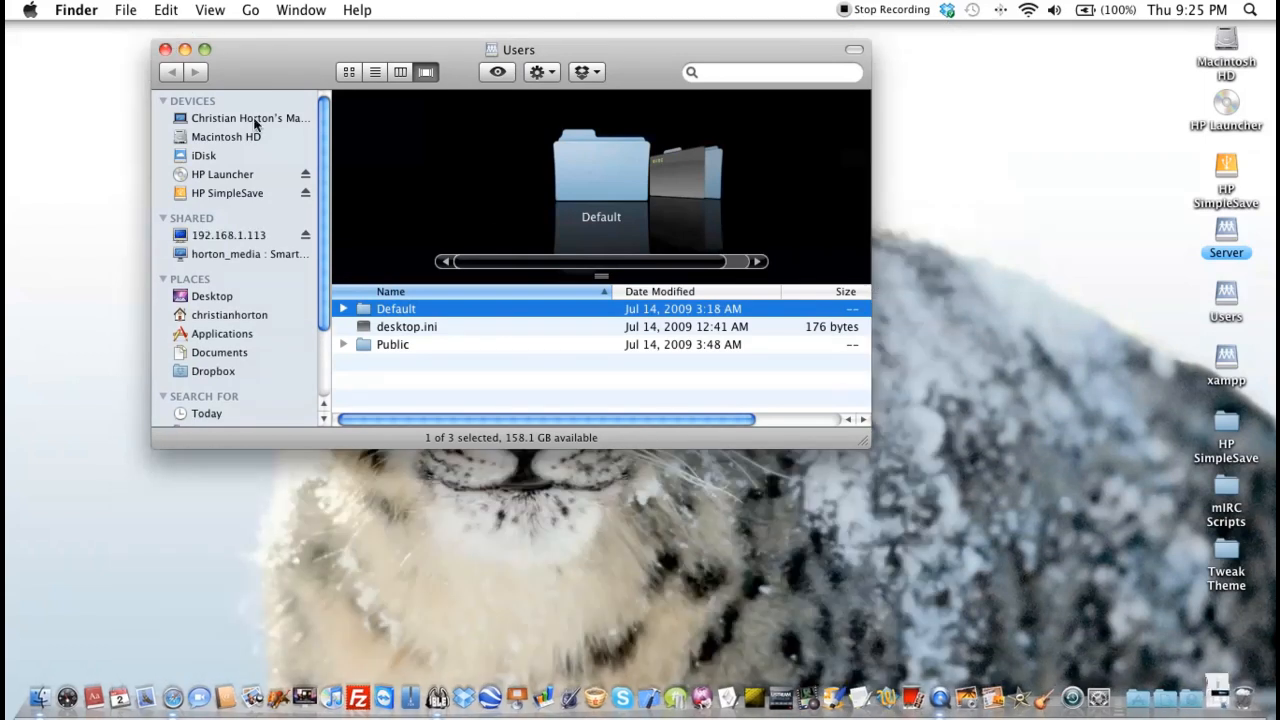
left_click_drag(853, 431, 1184, 652)
left_click(650, 530)
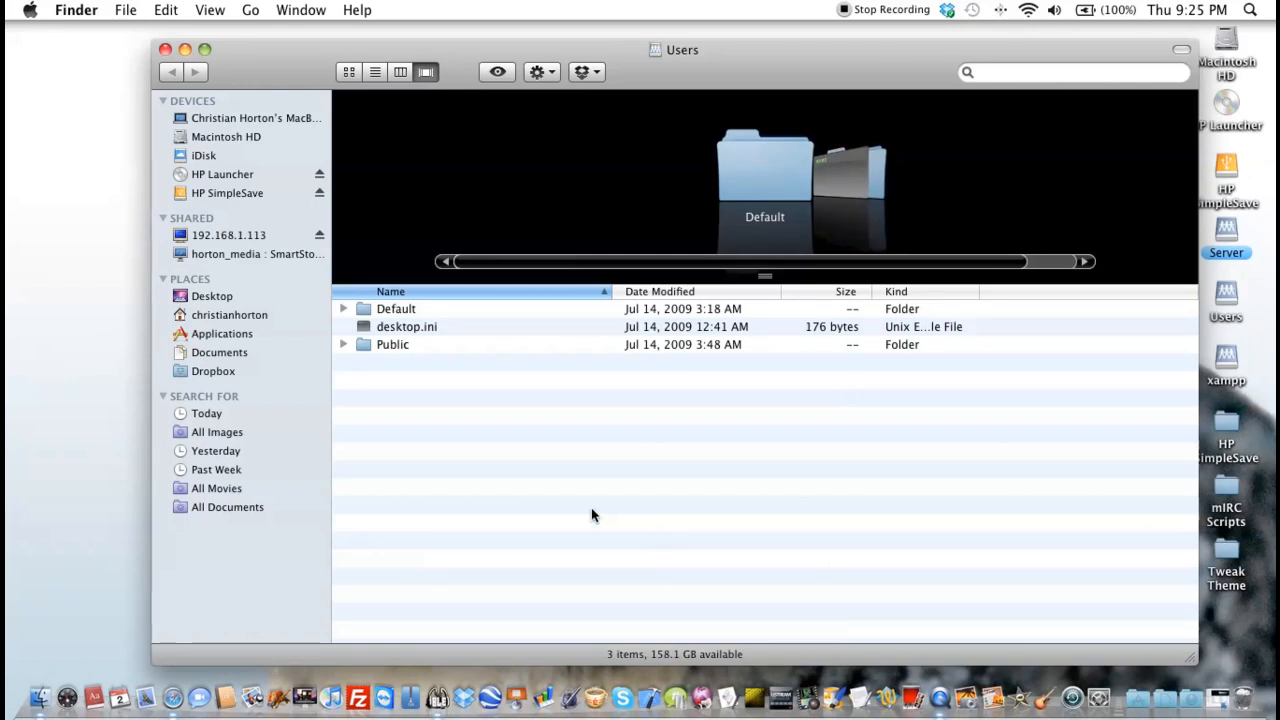
- Try to create a new folder in the Users share and dismiss the permission alert
right_click(588, 508)
left_click(621, 512)
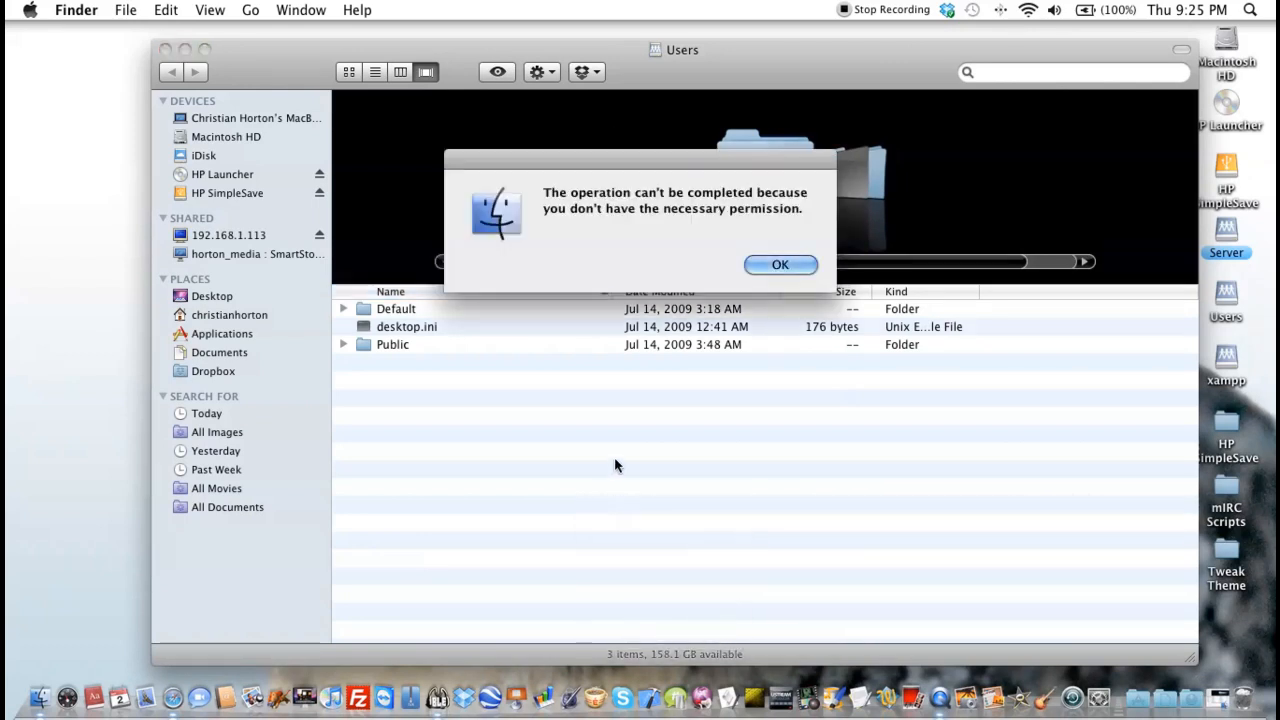
left_click(776, 264)
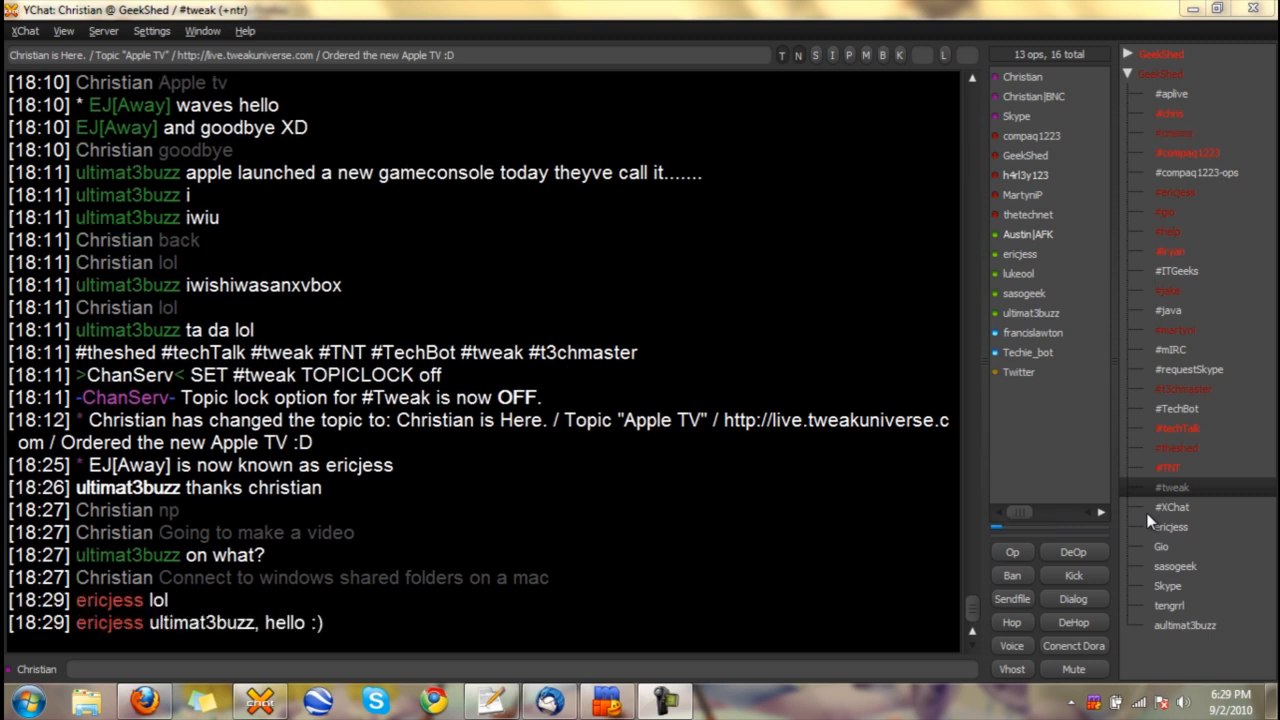
- On the Windows PC, open Local Disk (C:) from Computer
left_click(28, 702)
left_click(321, 356)
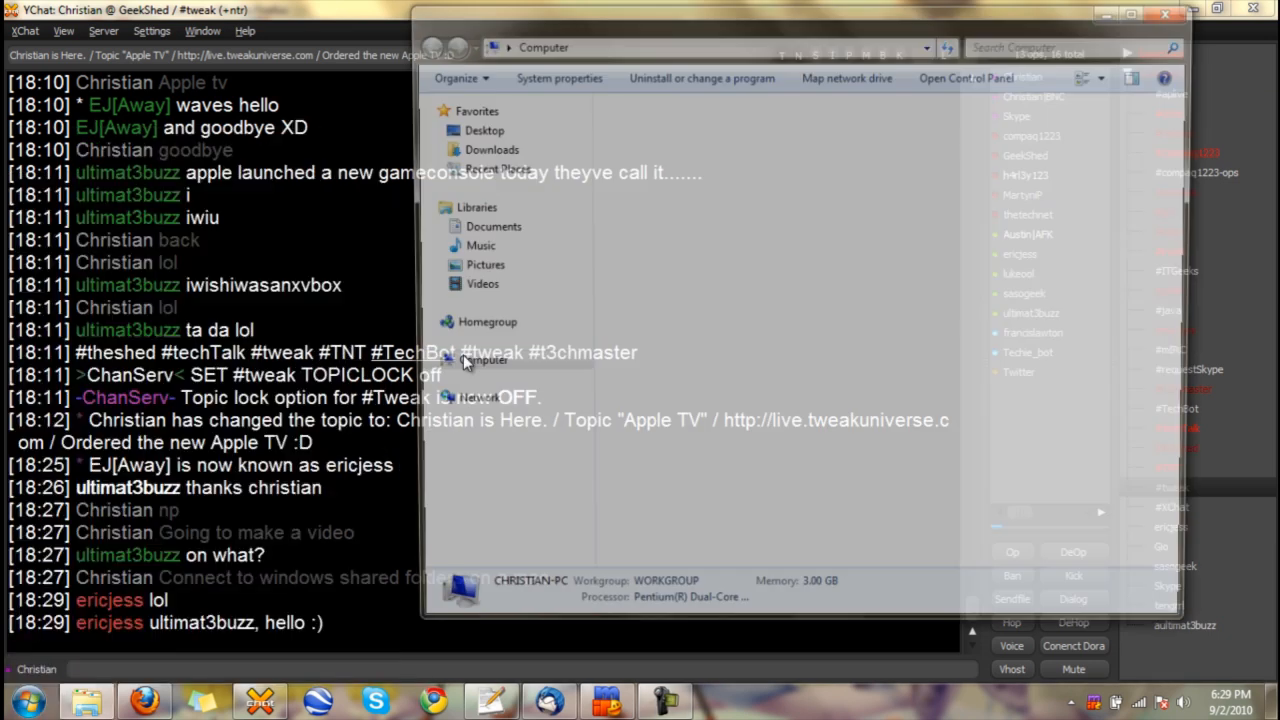
double_click(660, 133)
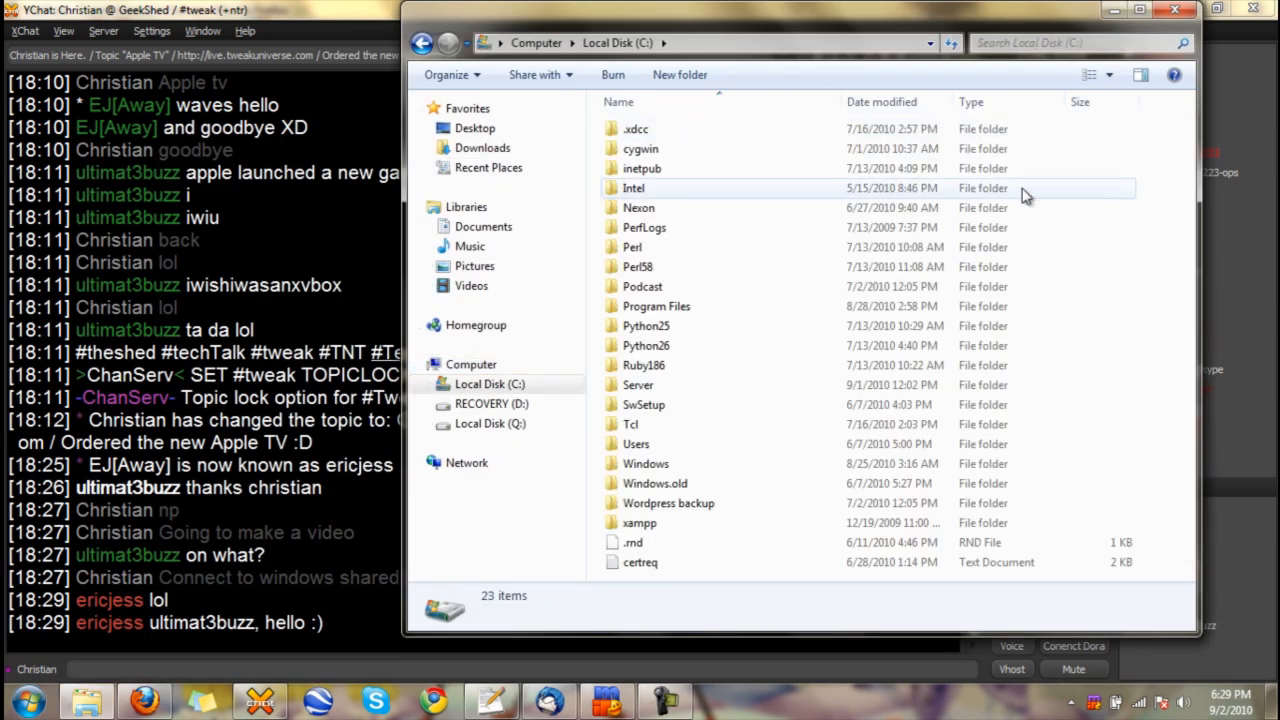
left_click(636, 385)
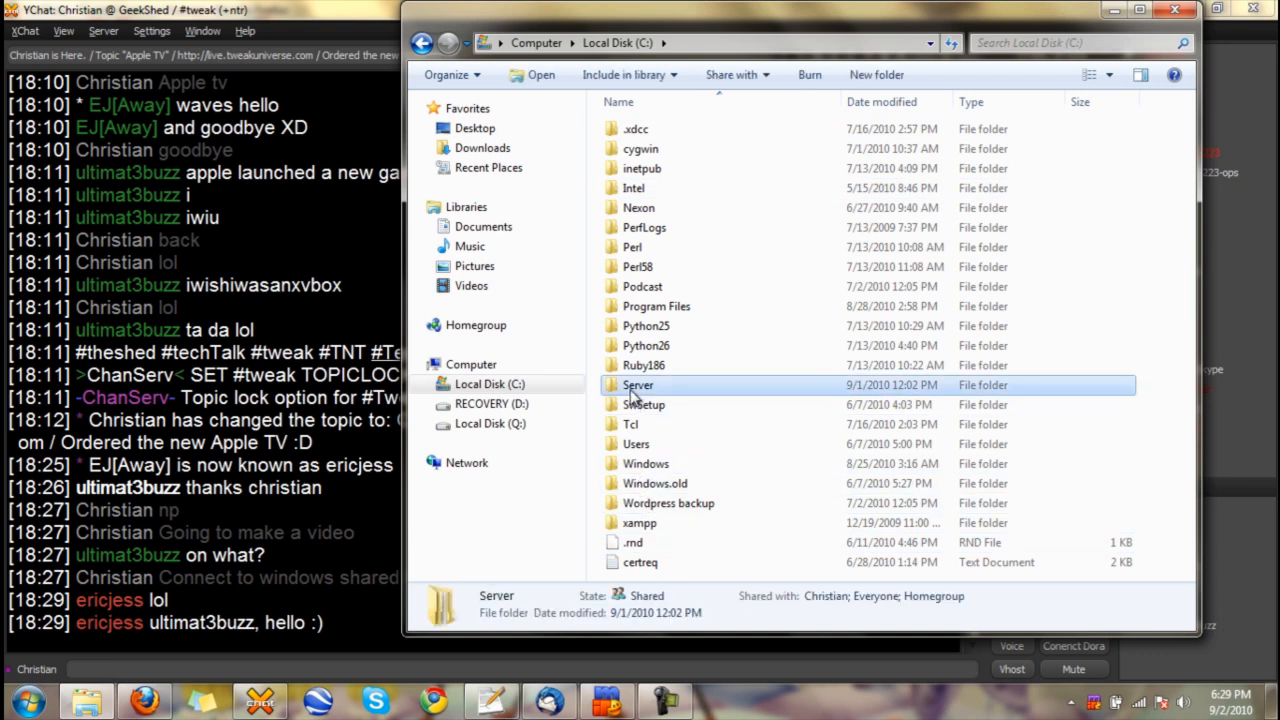
right_click(632, 386)
left_click(1149, 381)
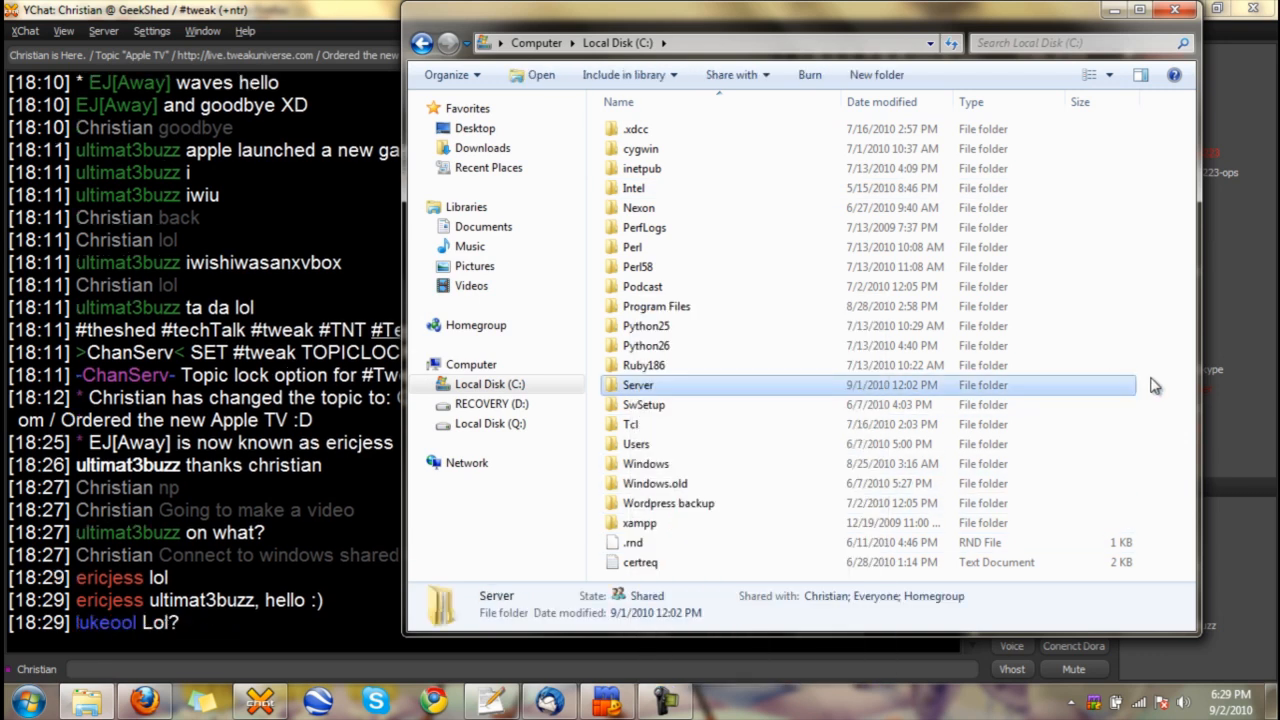
- Create a new folder named Server_2 on Local Disk (C:)
right_click(1150, 383)
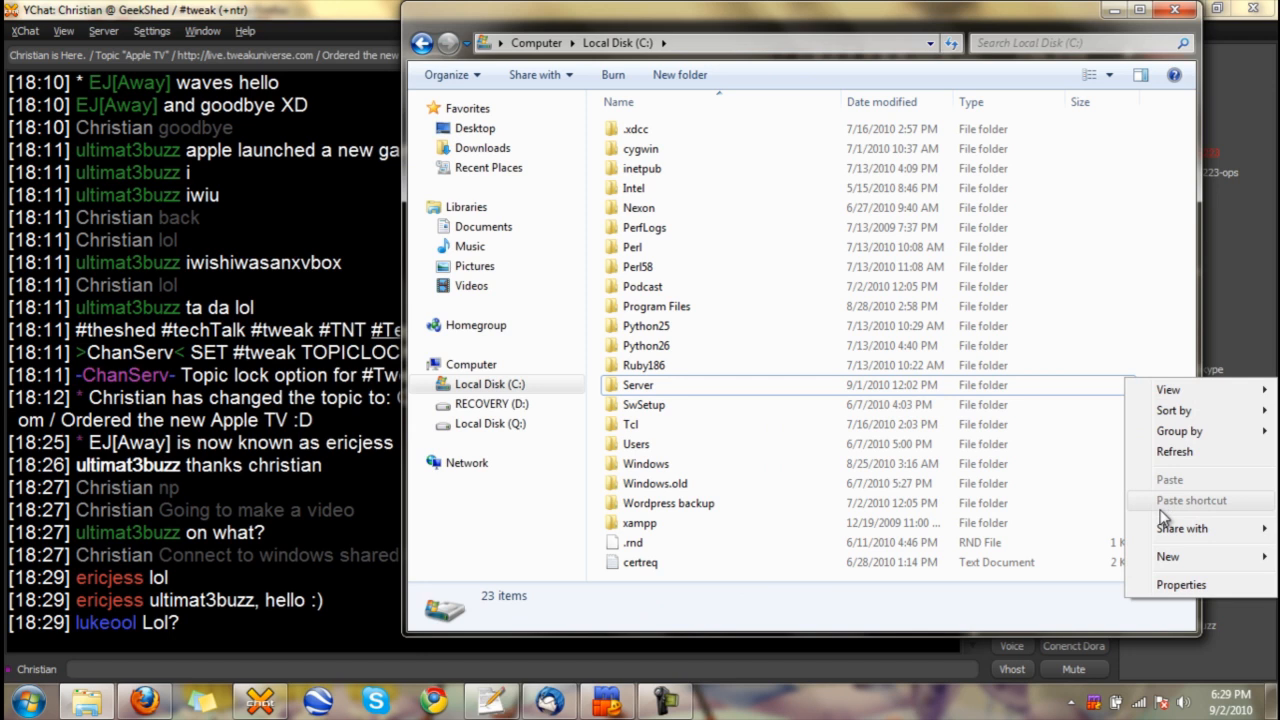
mouse_move(1161, 551)
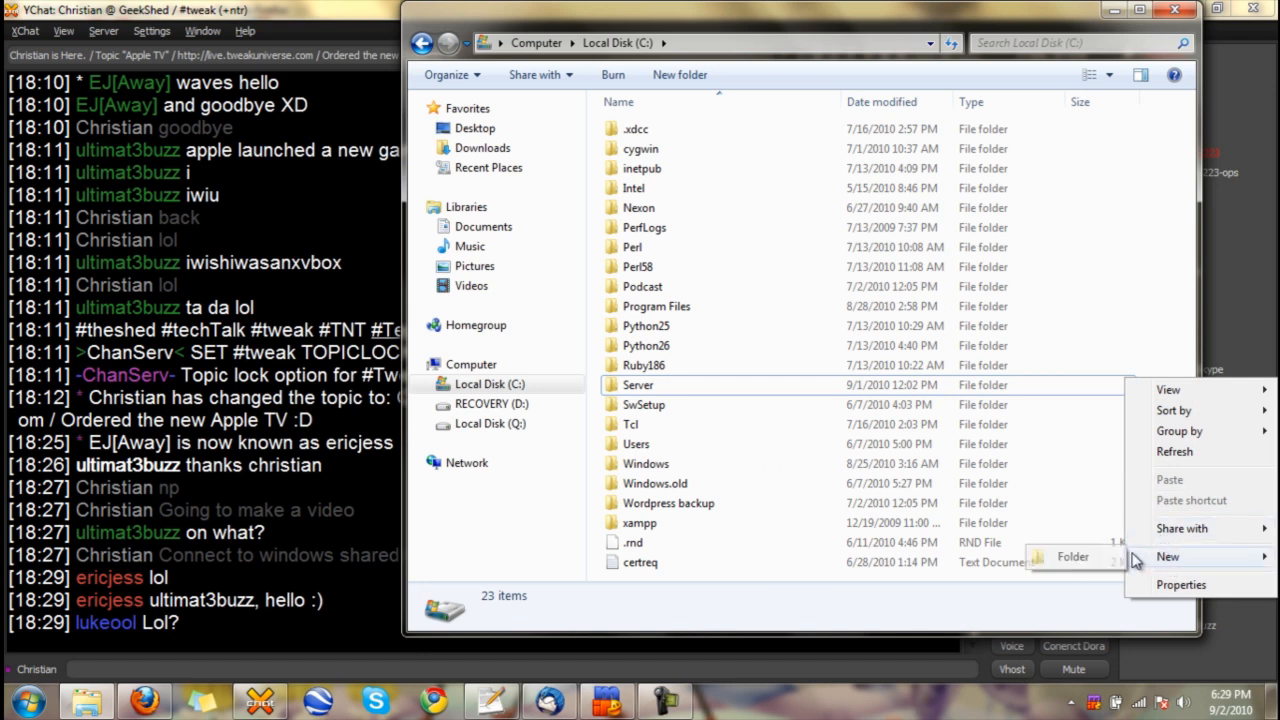
left_click(1118, 560)
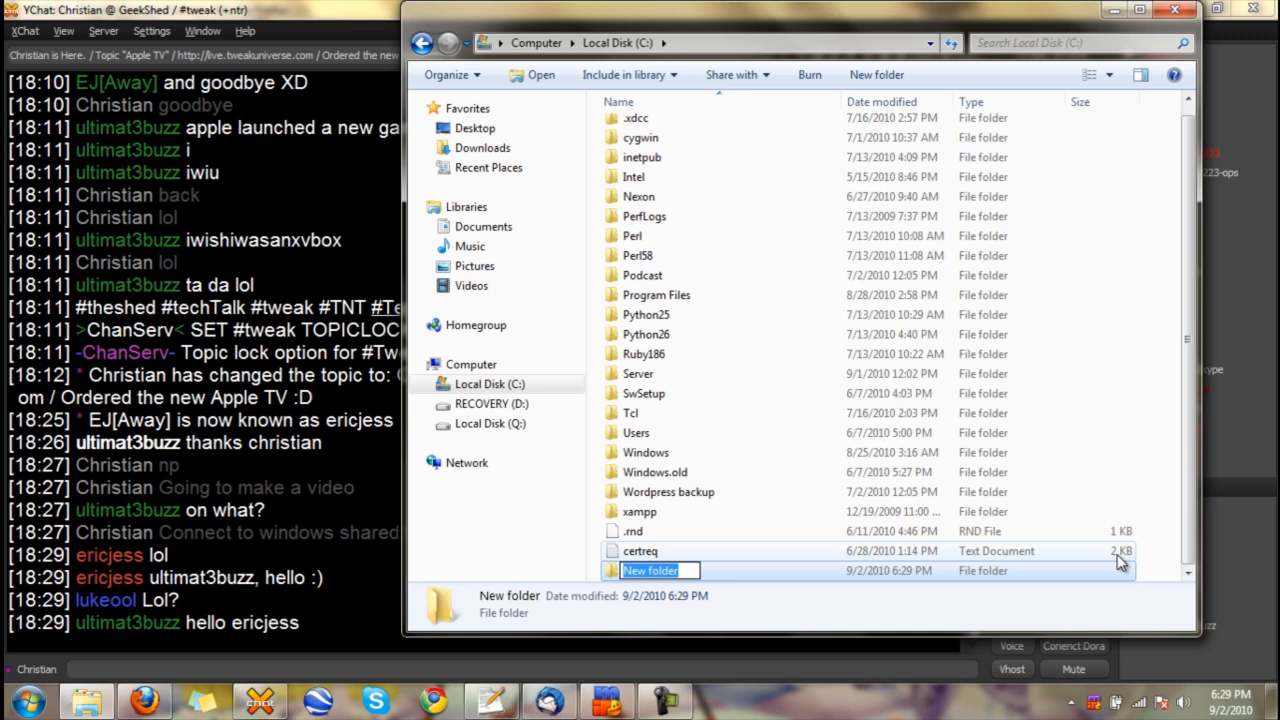
key("BackSpace")
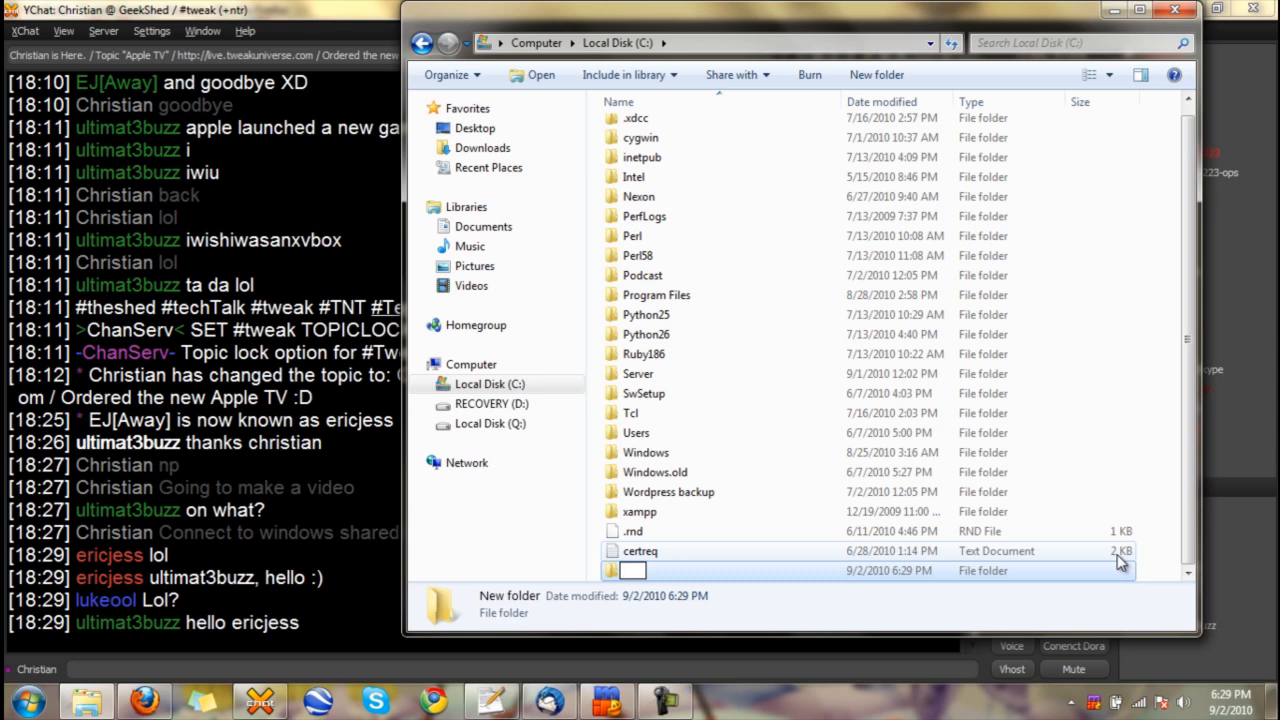
type("Server_2")
key("Return")
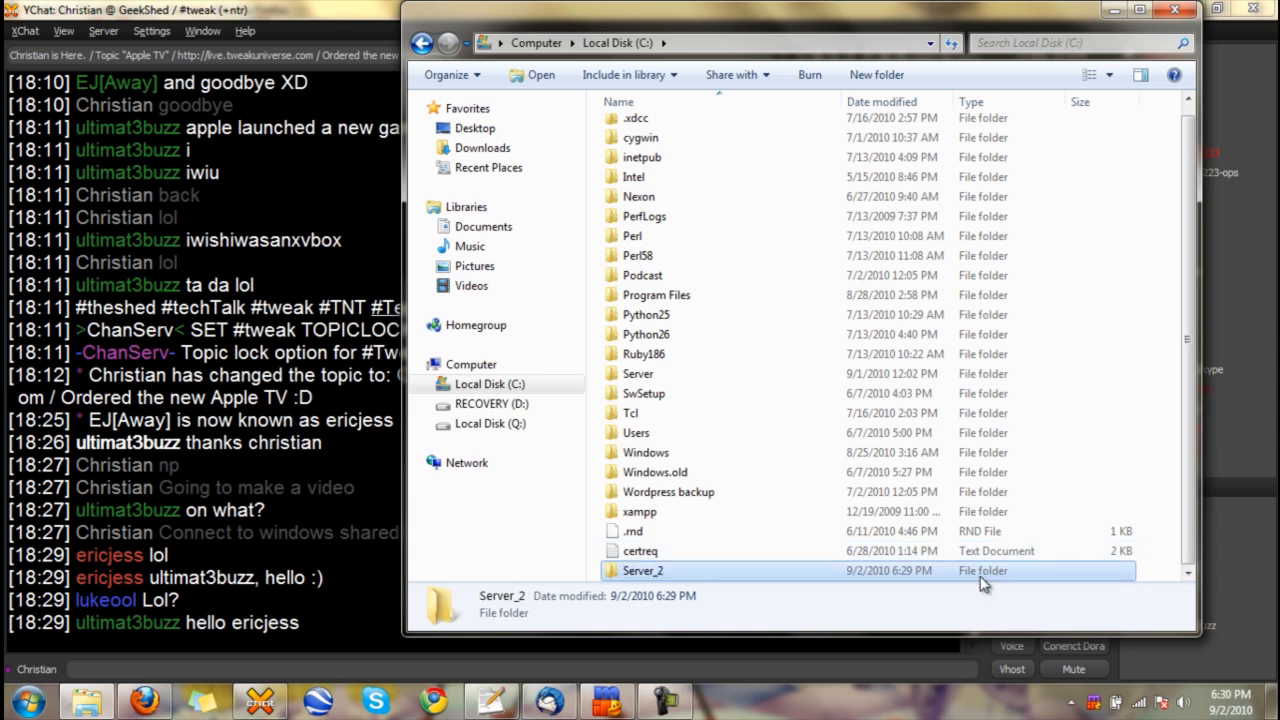
- Open the File Sharing dialog from the properties of the Server_2 folder and move it clear of the properties window
right_click(938, 570)
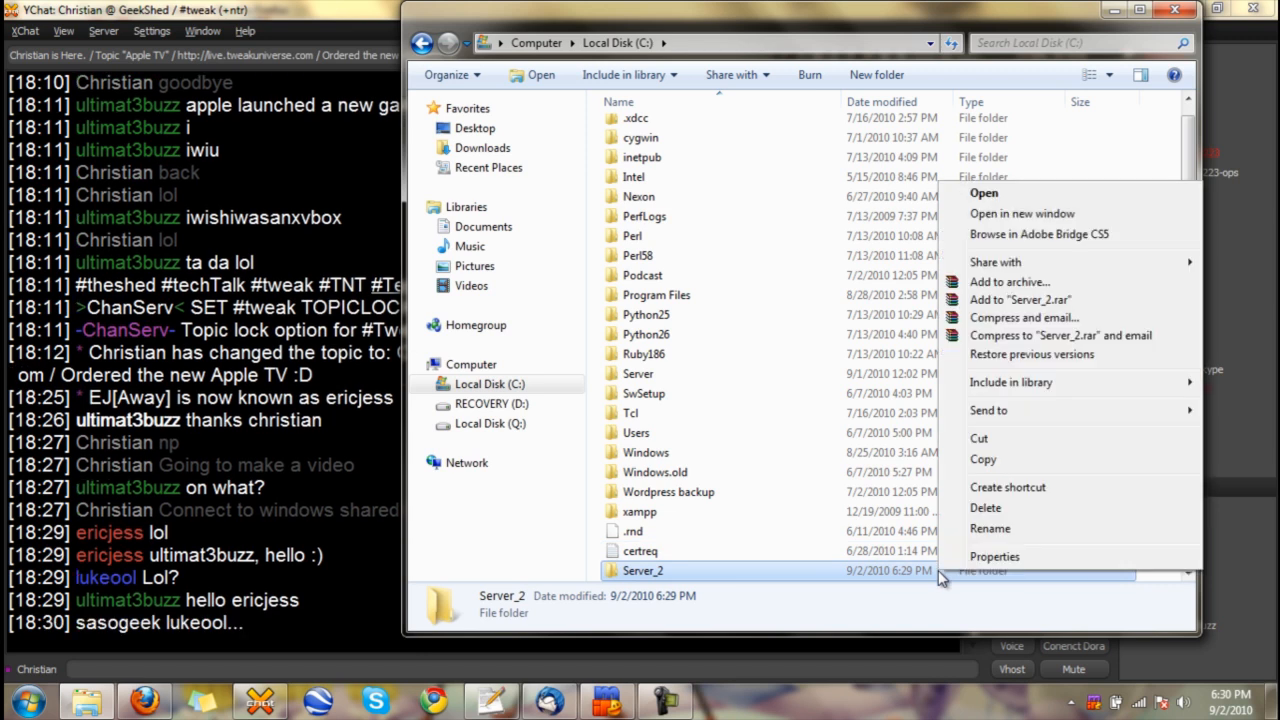
left_click(983, 557)
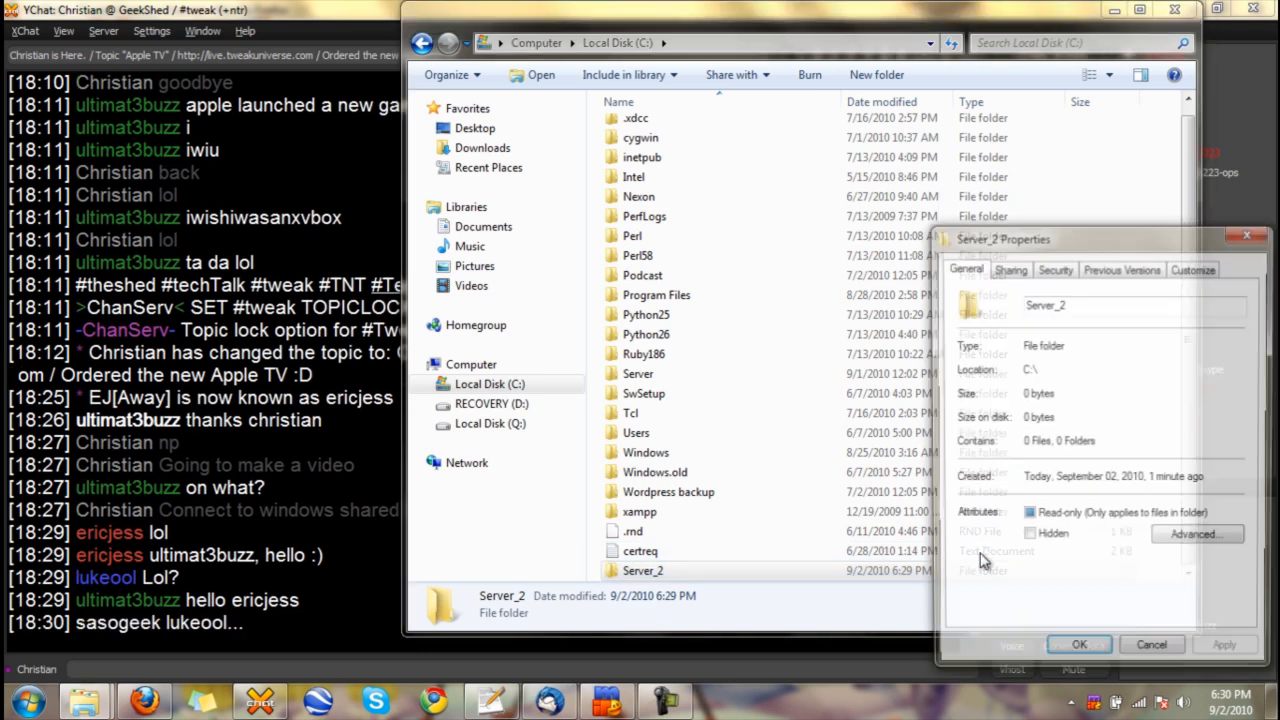
left_click(1012, 270)
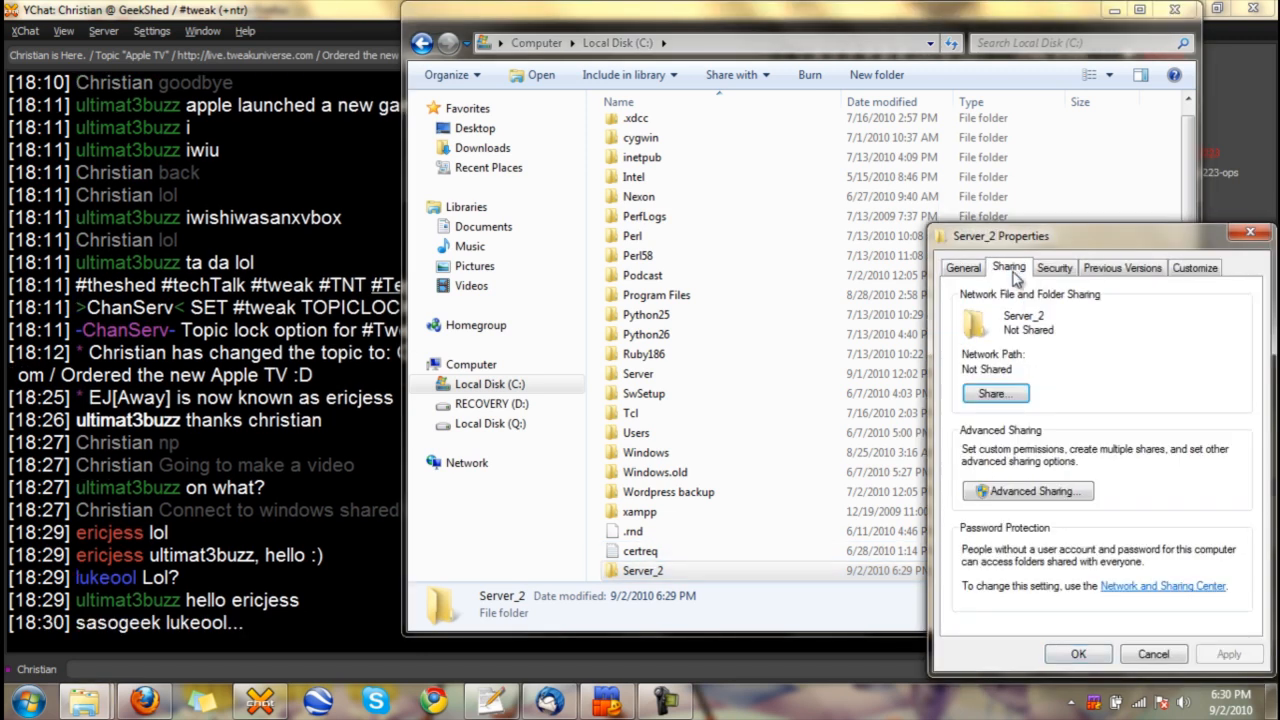
left_click(1010, 394)
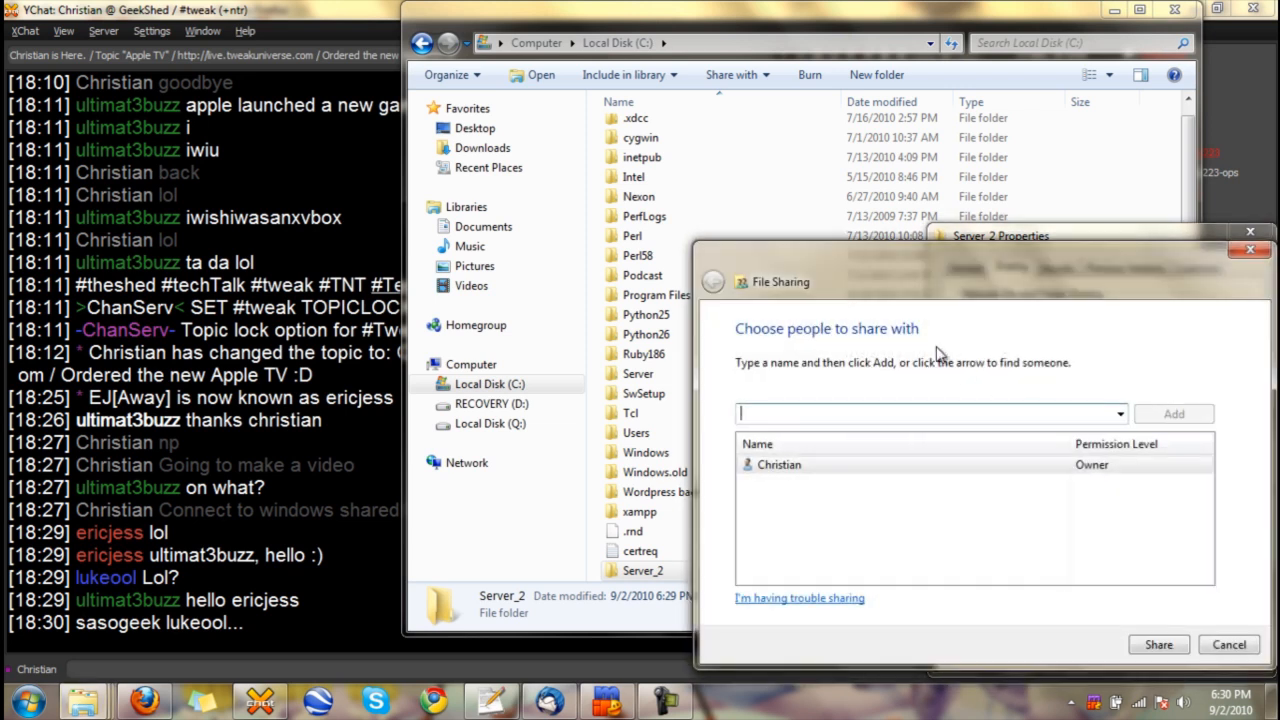
left_click_drag(868, 222, 644, 127)
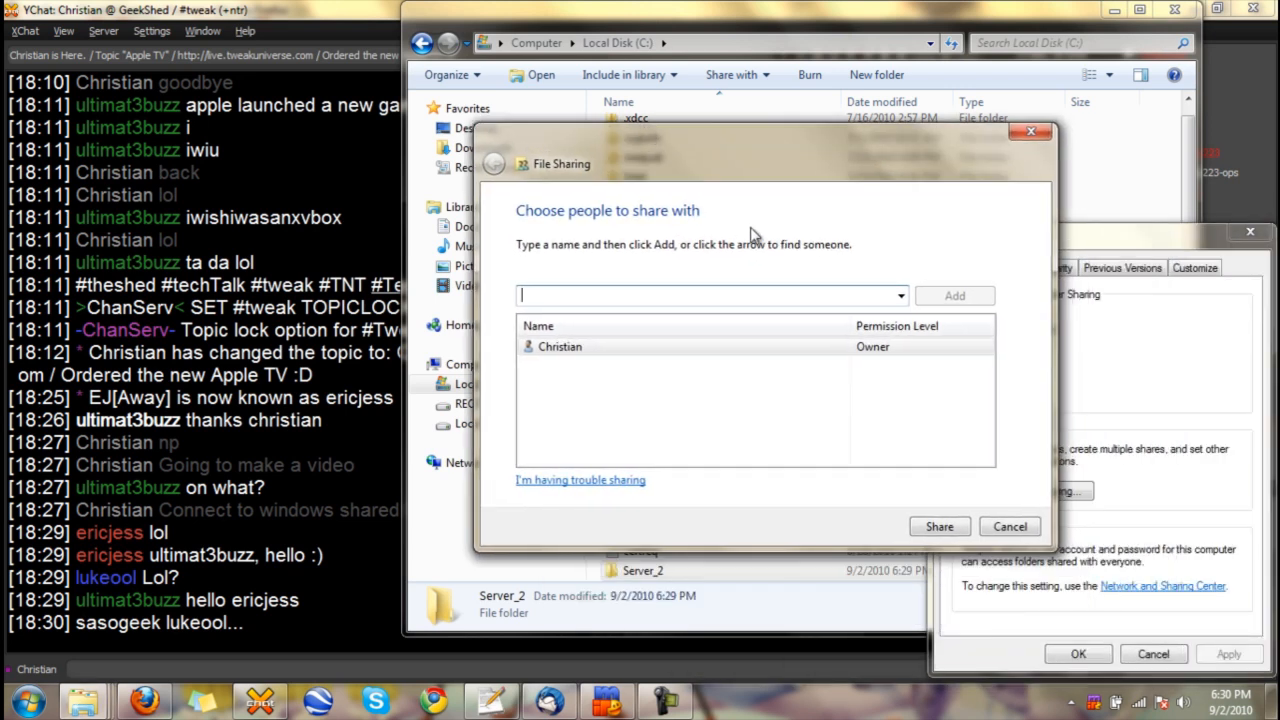
- Add Everyone to the people sharing Server_2 and give them Read/Write permission
left_click(899, 300)
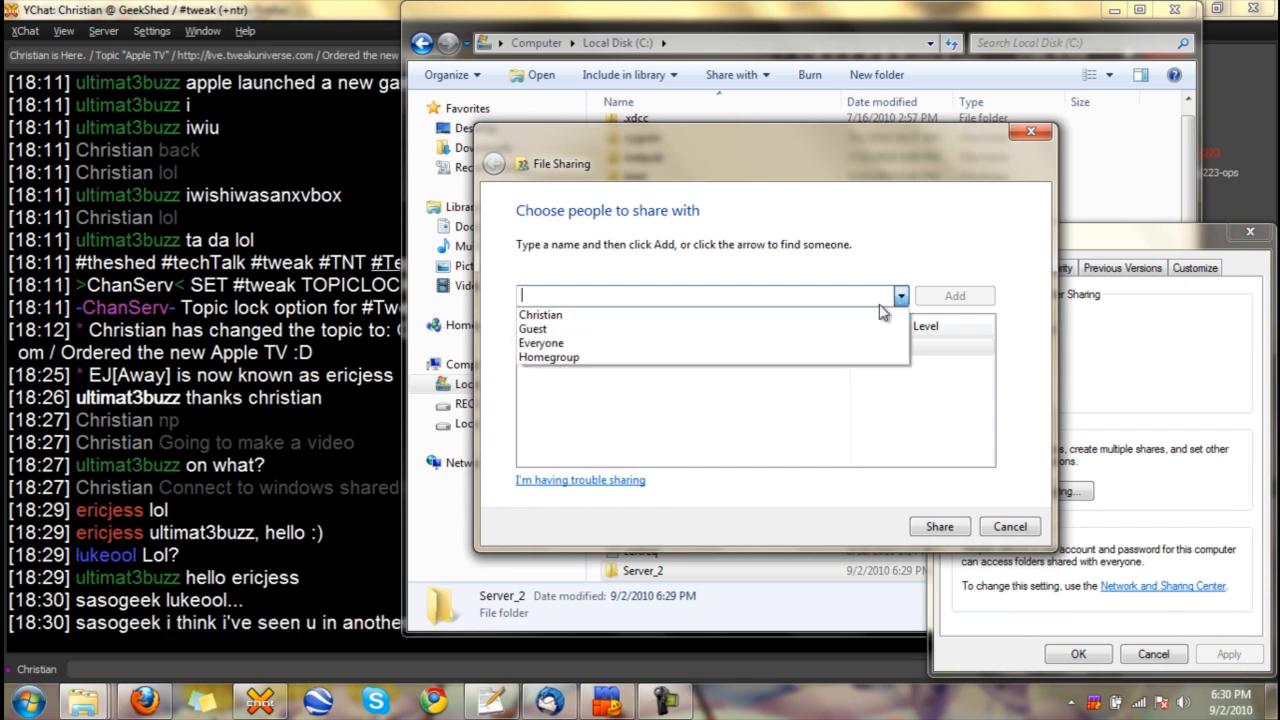
left_click(840, 346)
left_click(940, 297)
left_click(891, 366)
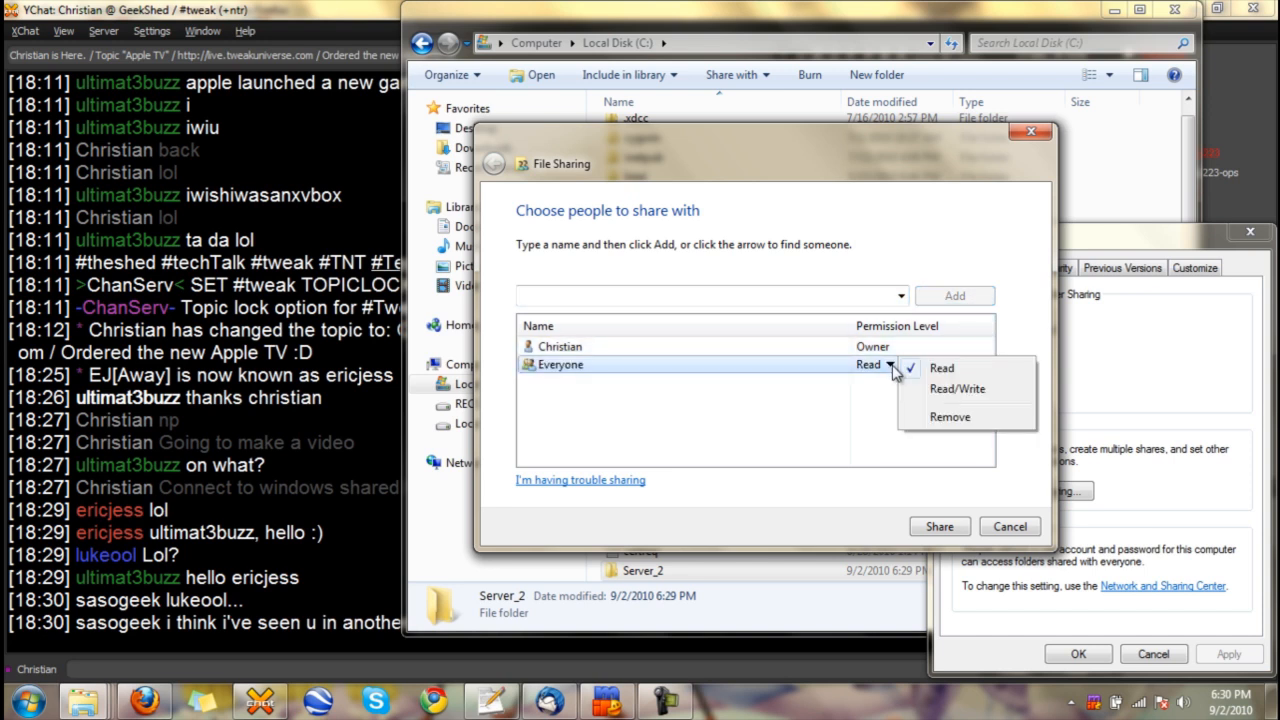
left_click(915, 391)
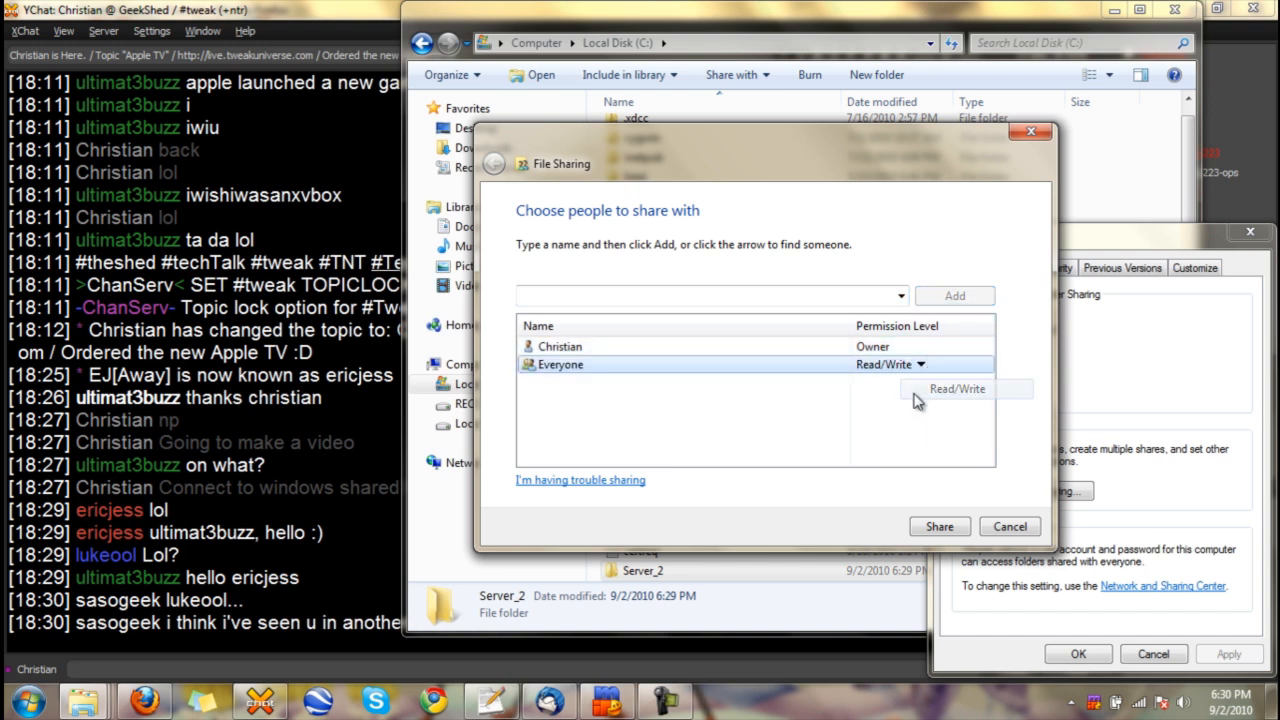
- Share the Server_2 folder with the chosen permissions and close the sharing and properties dialogs
left_click(922, 537)
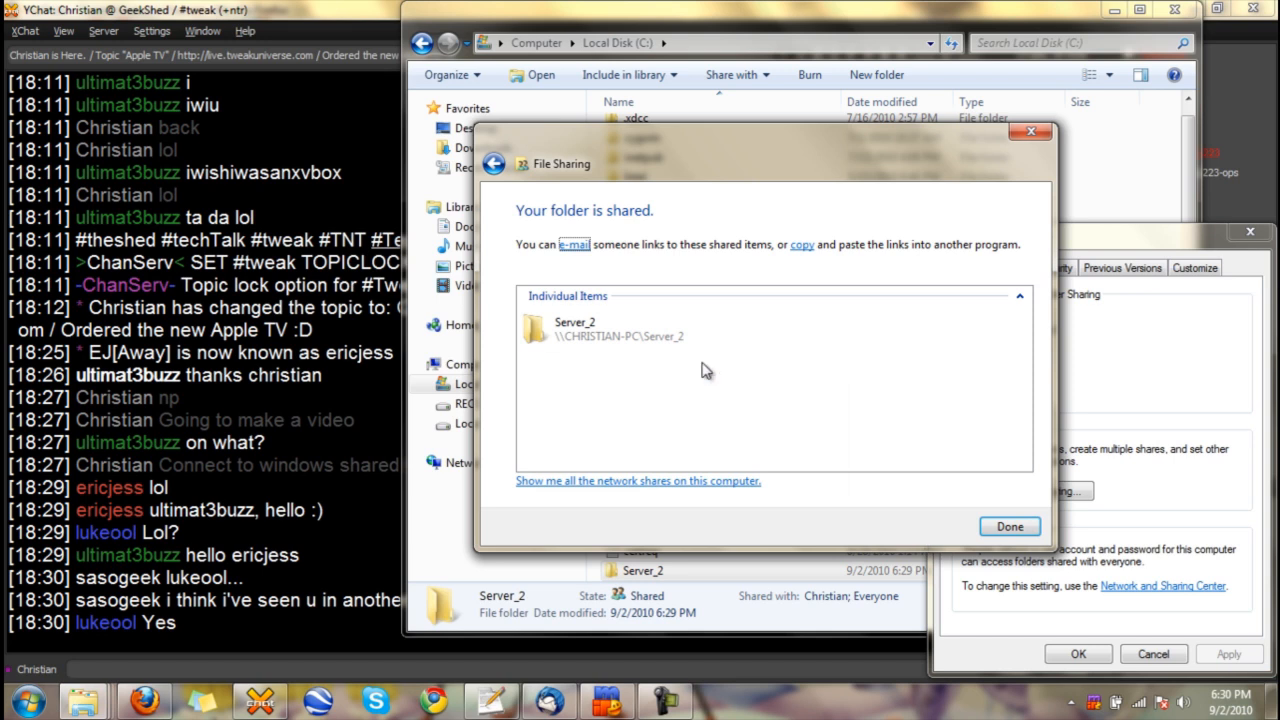
left_click(1008, 527)
left_click(1077, 655)
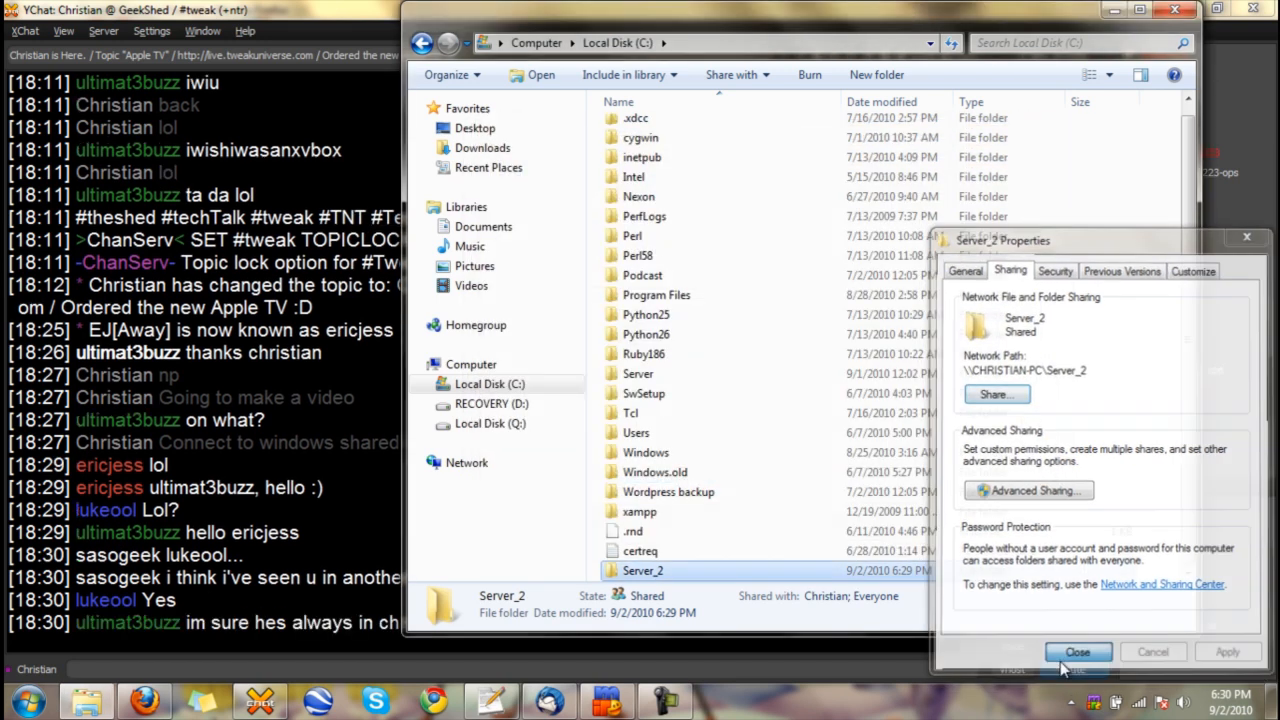
left_click(420, 464)
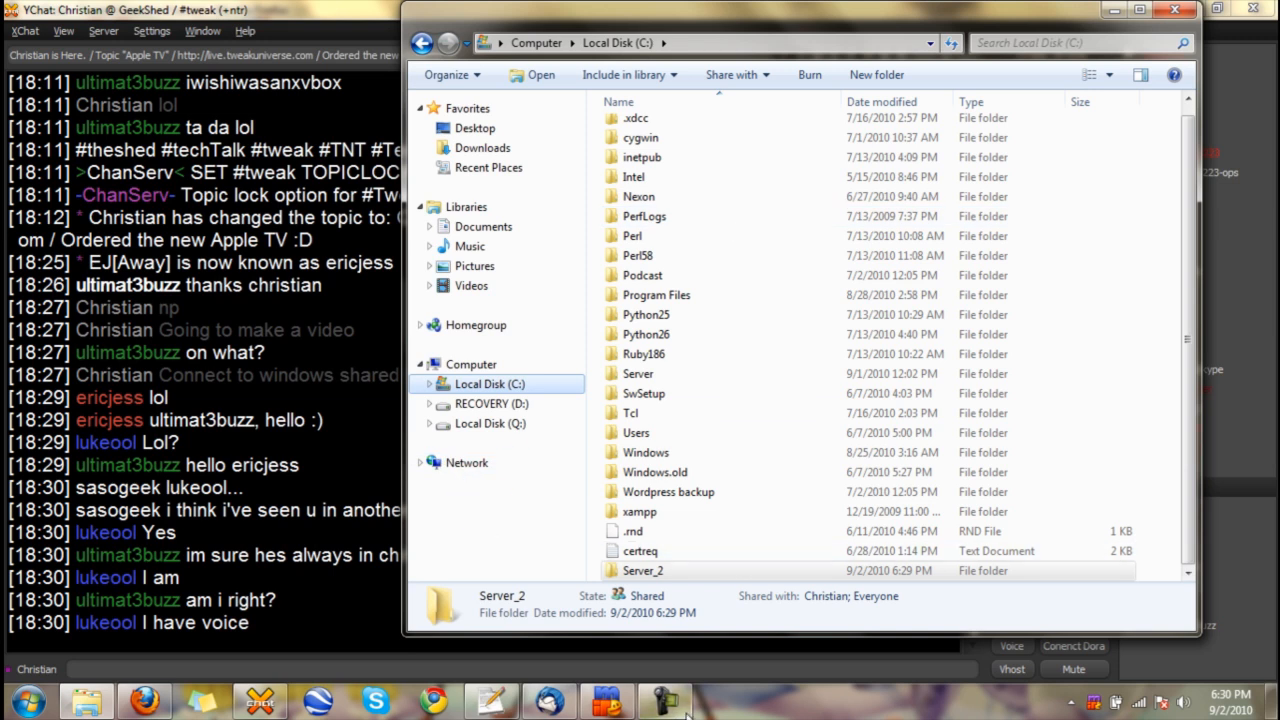
mouse_move(684, 713)
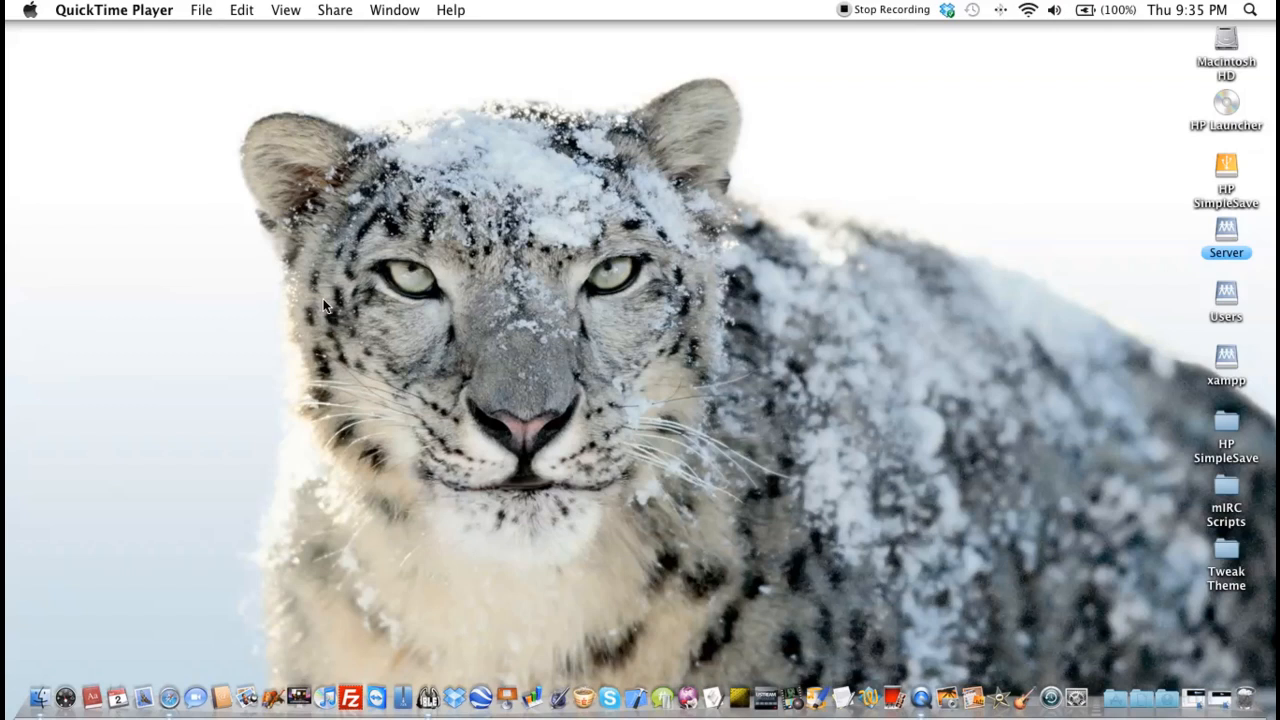
- Back on the Mac, bring up the Finder window showing the home folder
right_click(60, 699)
right_click(38, 700)
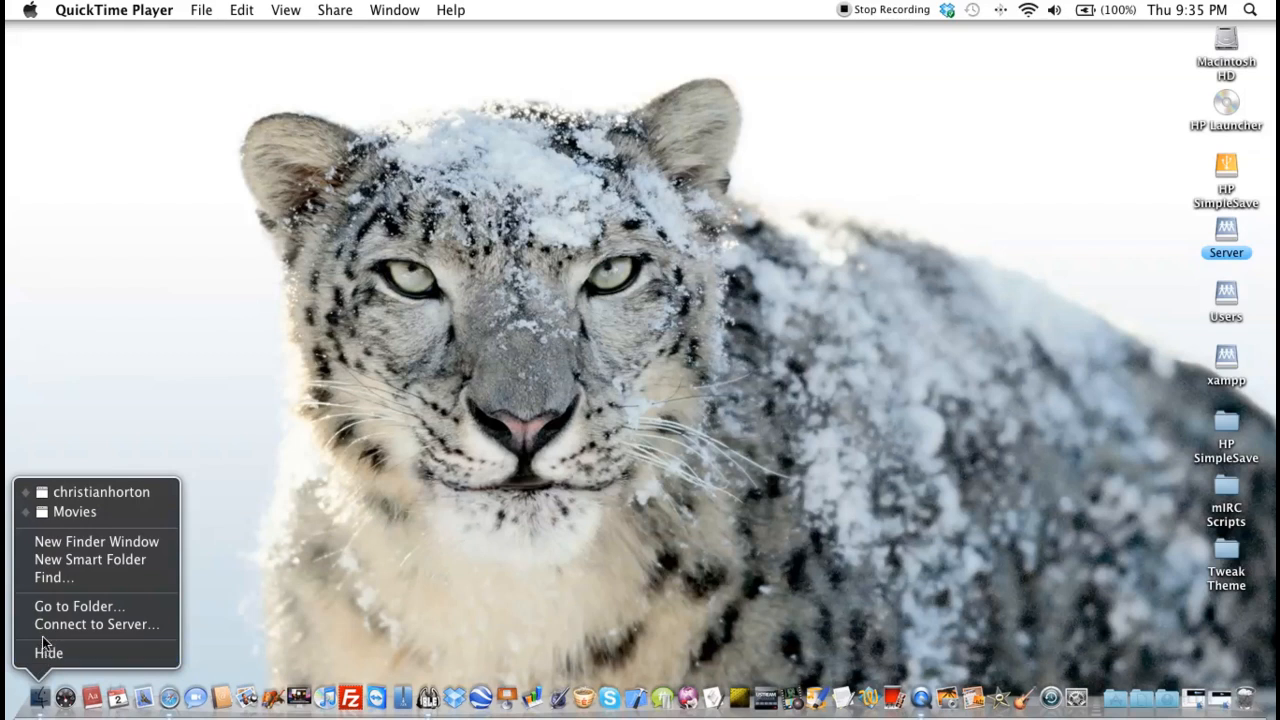
left_click(40, 698)
left_click(40, 698)
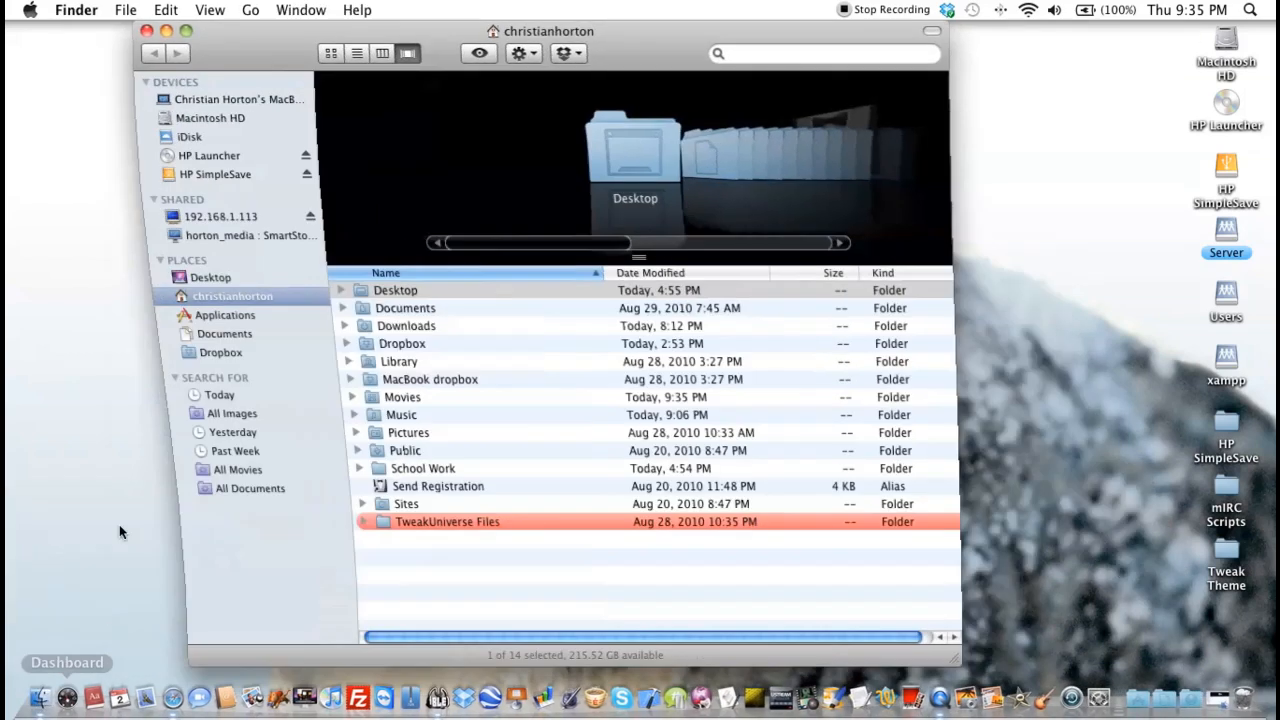
- Open the Connect to Server dialog in Finder and put the cursor in the server address
left_click(172, 9)
mouse_move(124, 9)
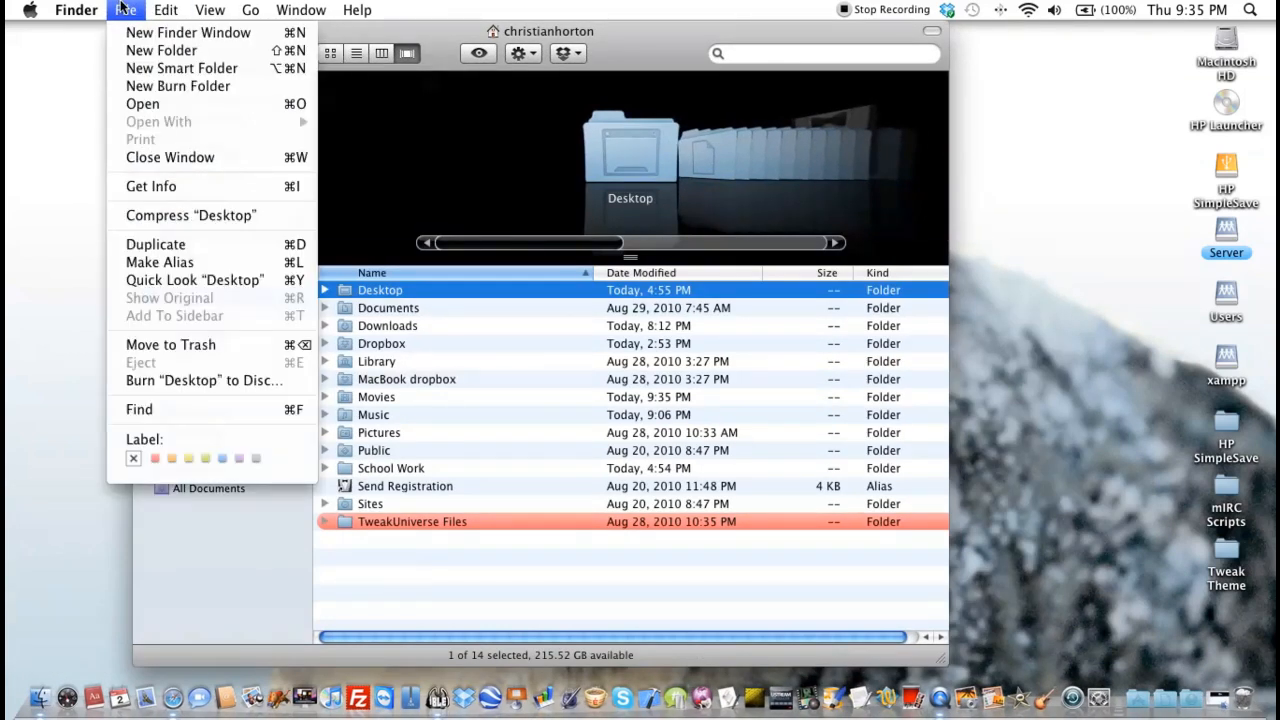
mouse_move(72, 5)
mouse_move(250, 9)
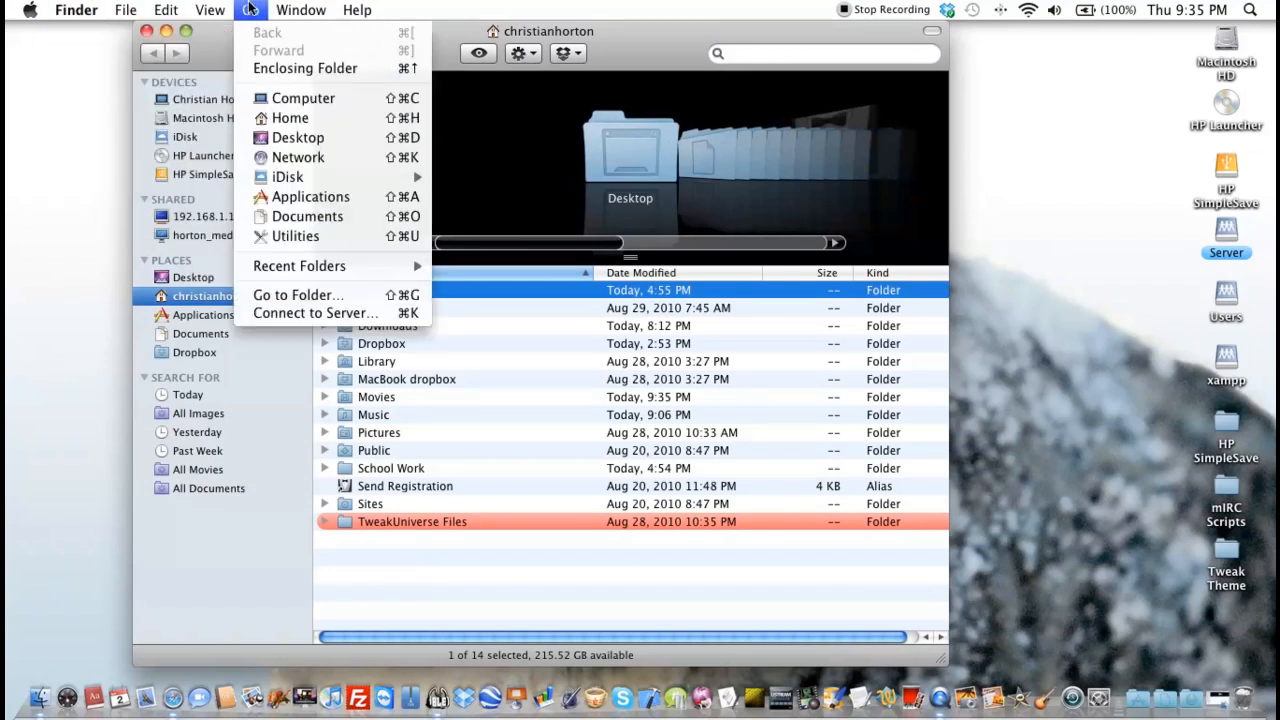
left_click(314, 313)
left_click(563, 175)
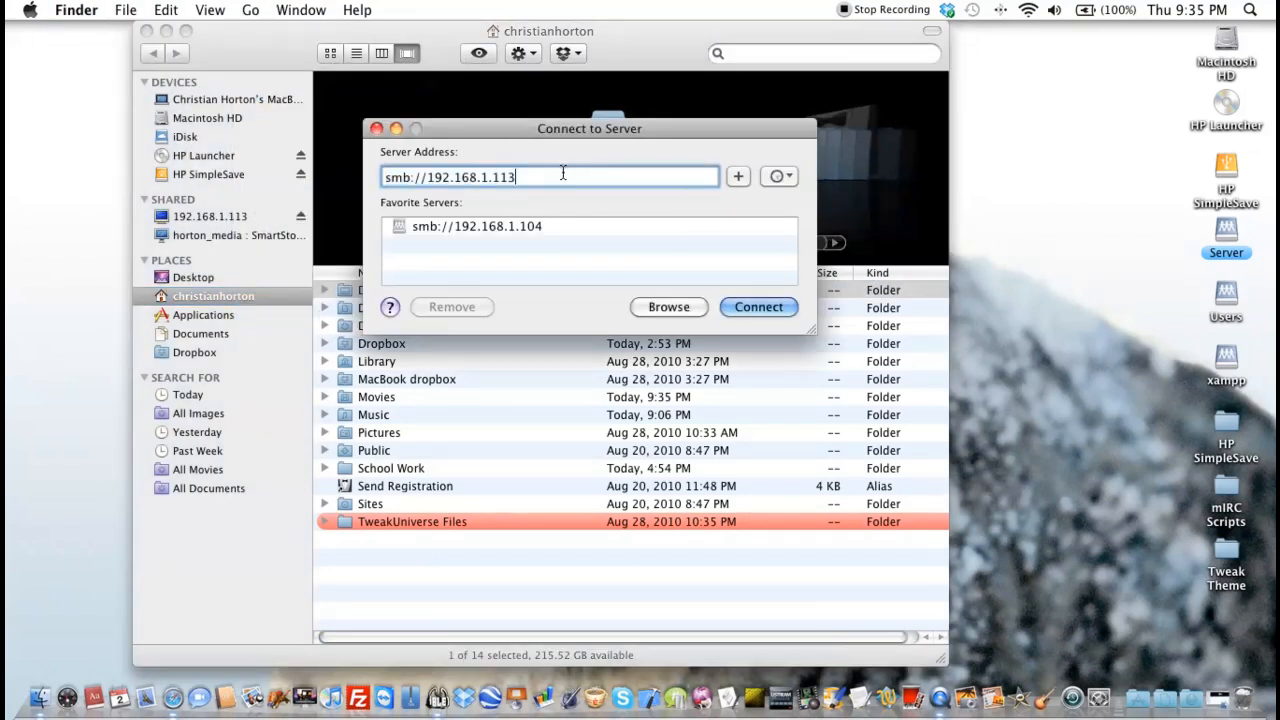
- Connect to smb://192.168.1.113 and mount its Server_2 volume
key("XF86AudioLowerVolume")
left_click_drag(489, 177, 526, 177)
left_click(752, 304)
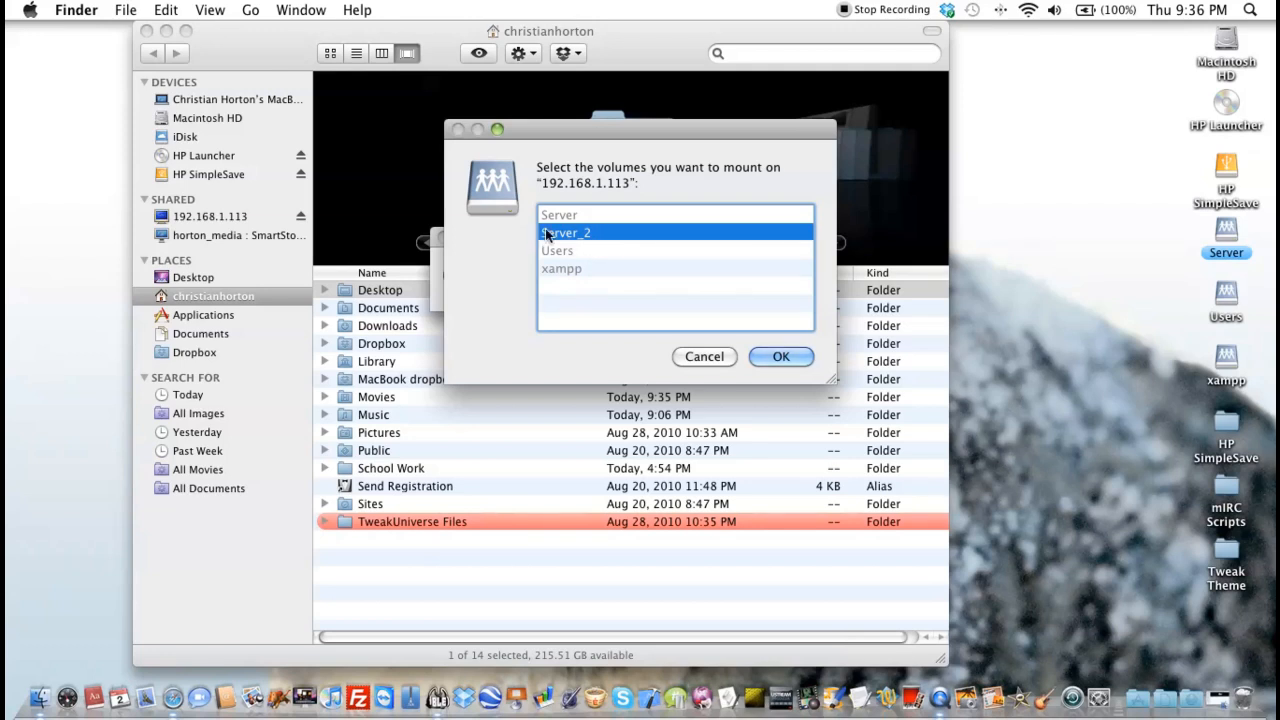
left_click(781, 357)
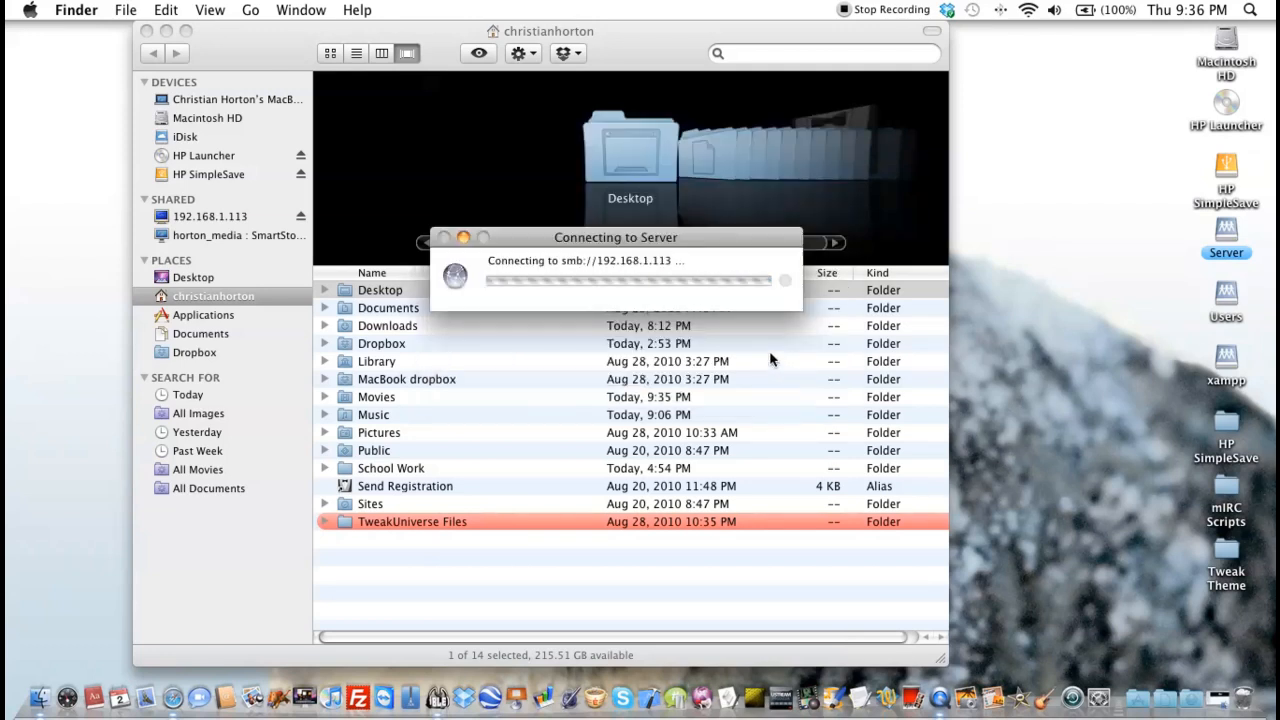
- Create a new folder with the default name in the Server_2 volume and close its window
right_click(450, 352)
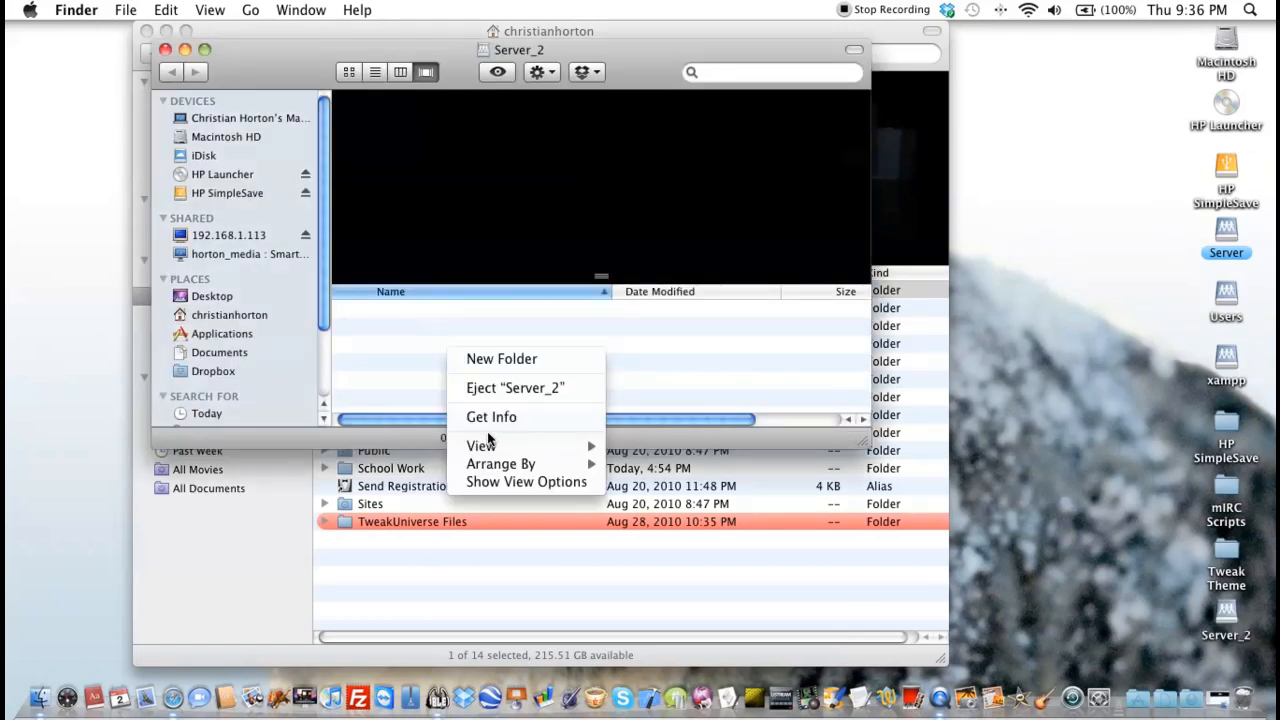
left_click(488, 362)
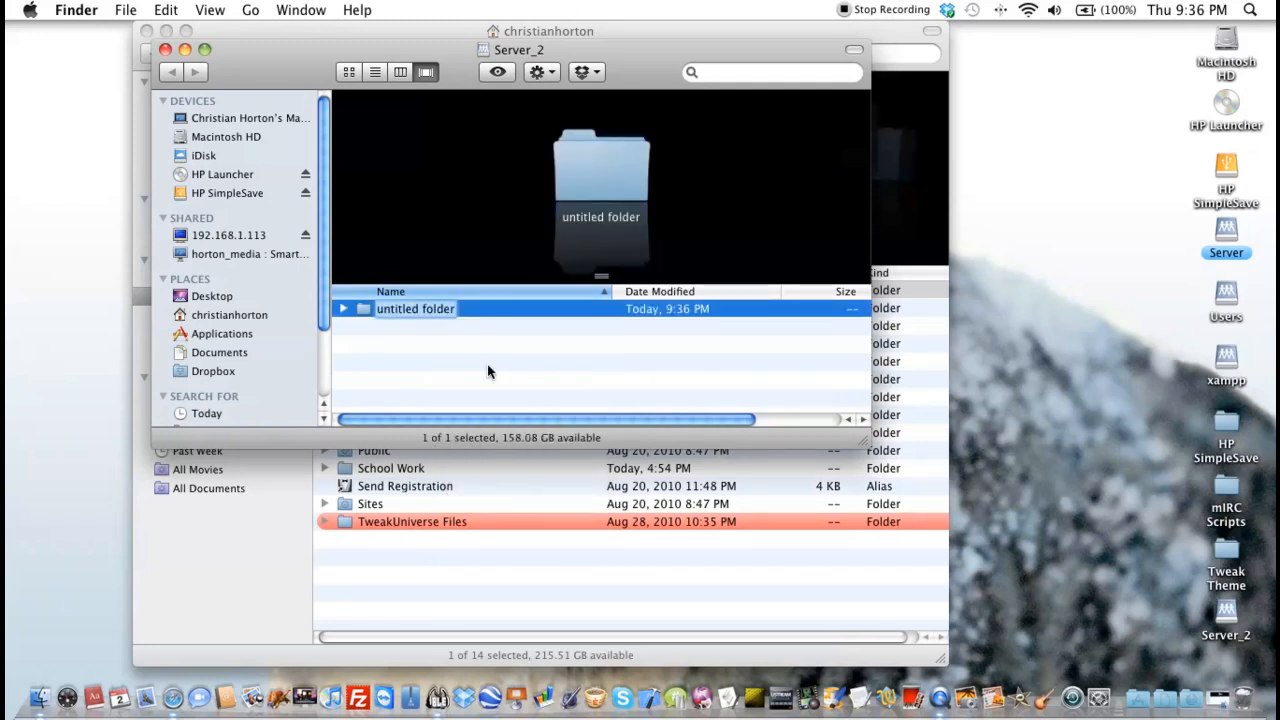
left_click(410, 338)
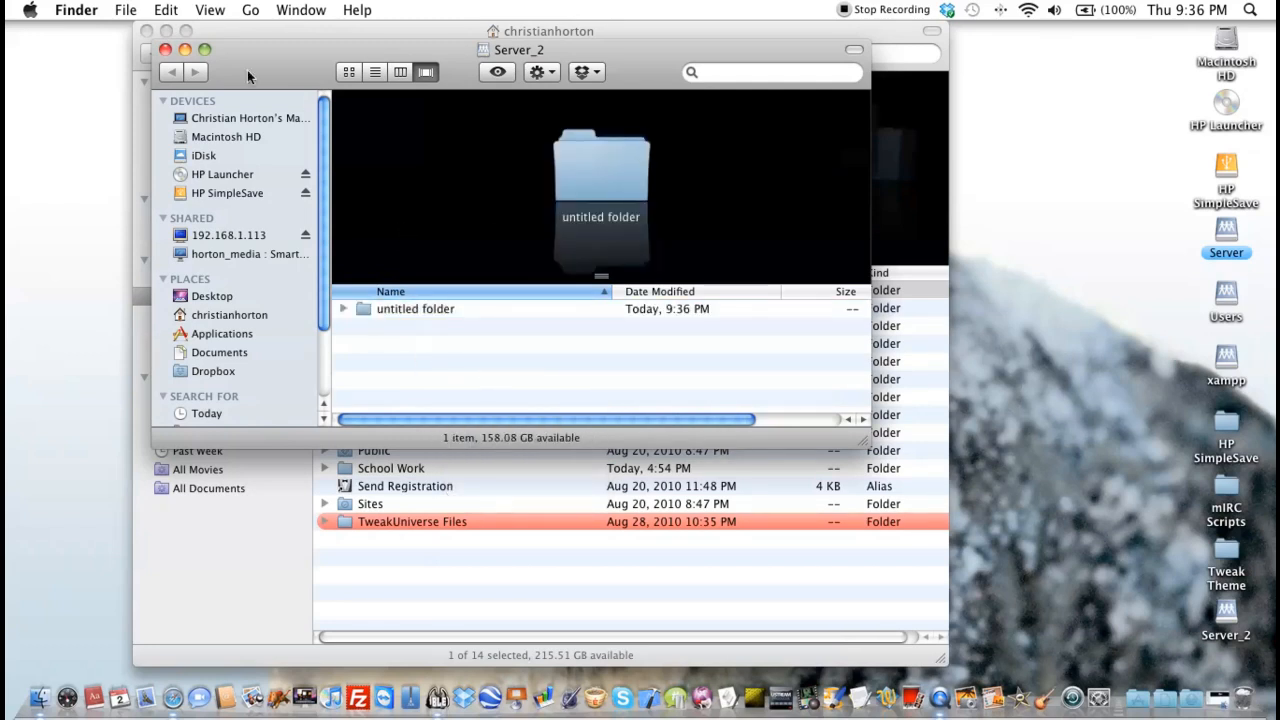
left_click(165, 49)
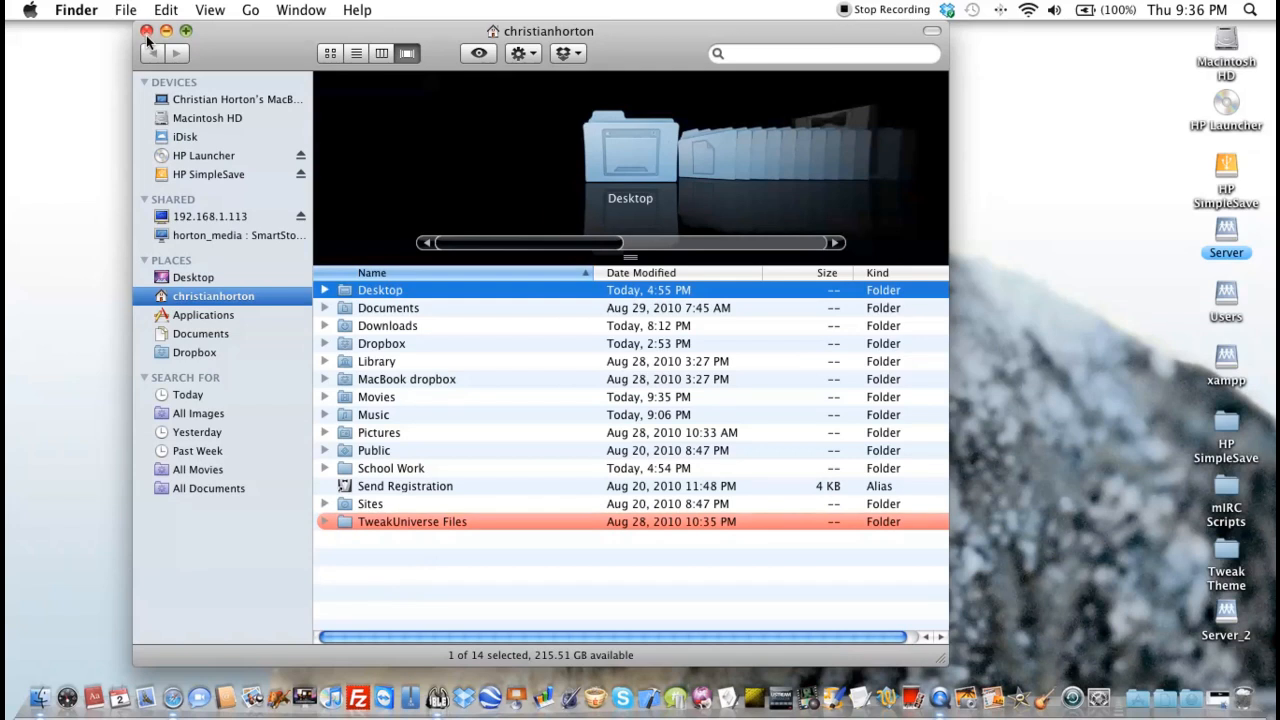
- Show the info for the shared computer 192.168.1.113, check its kind and close the info window
left_click(193, 219)
right_click(193, 219)
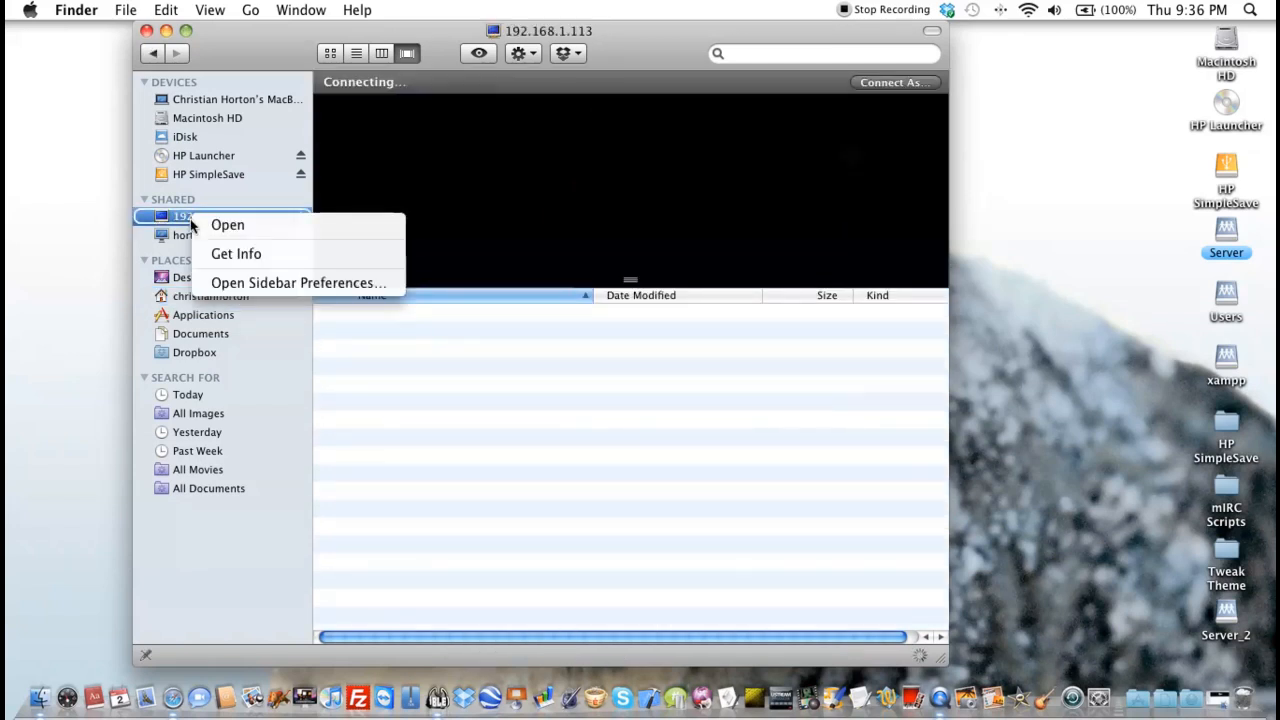
left_click(225, 251)
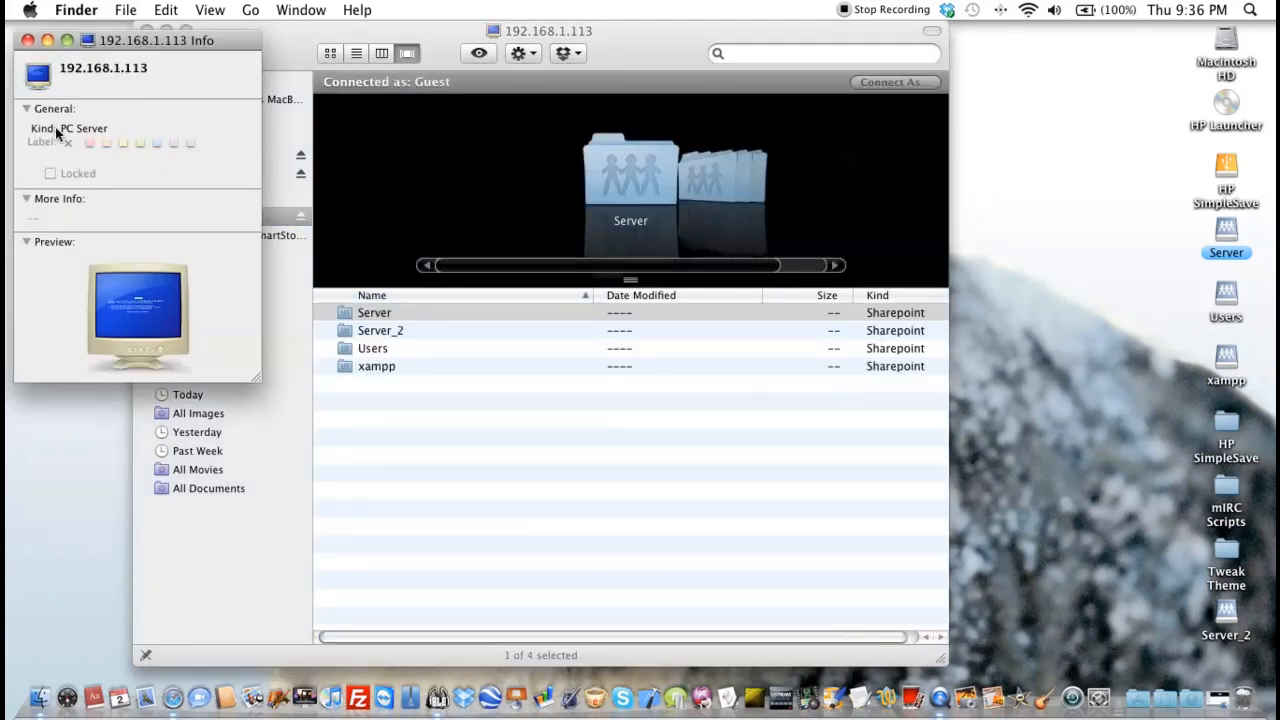
left_click_drag(107, 128, 52, 118)
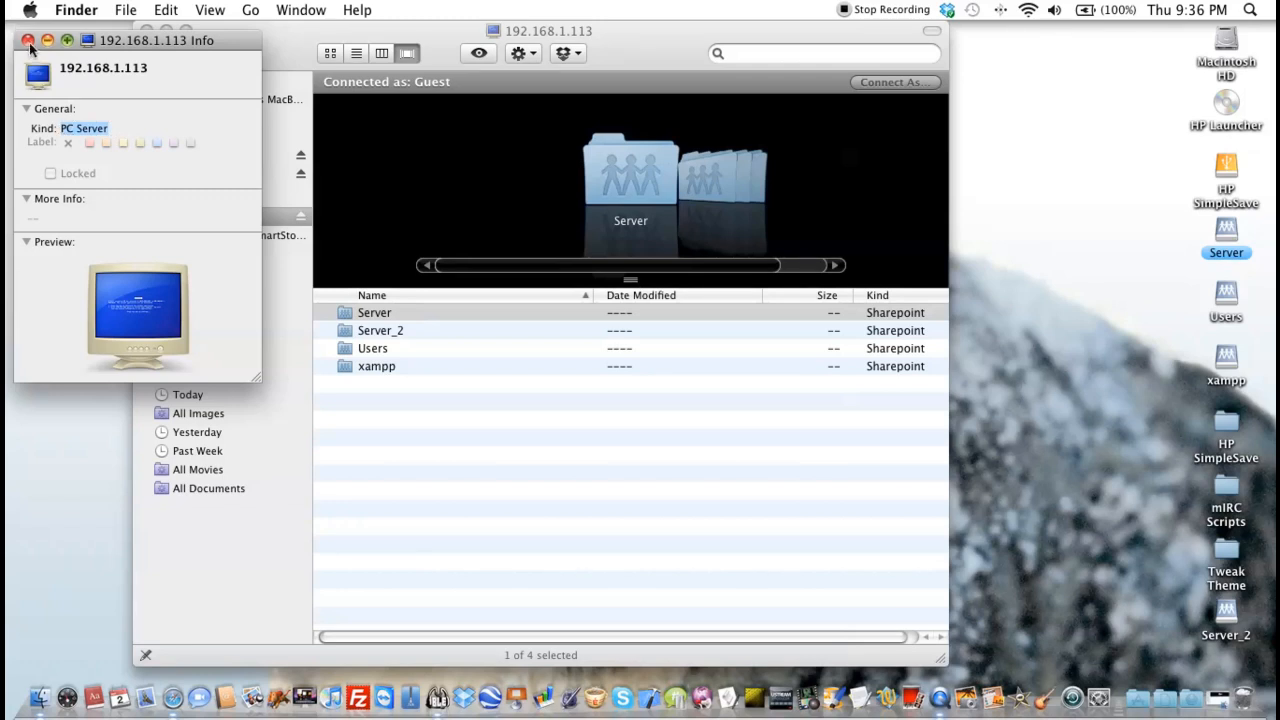
left_click(27, 40)
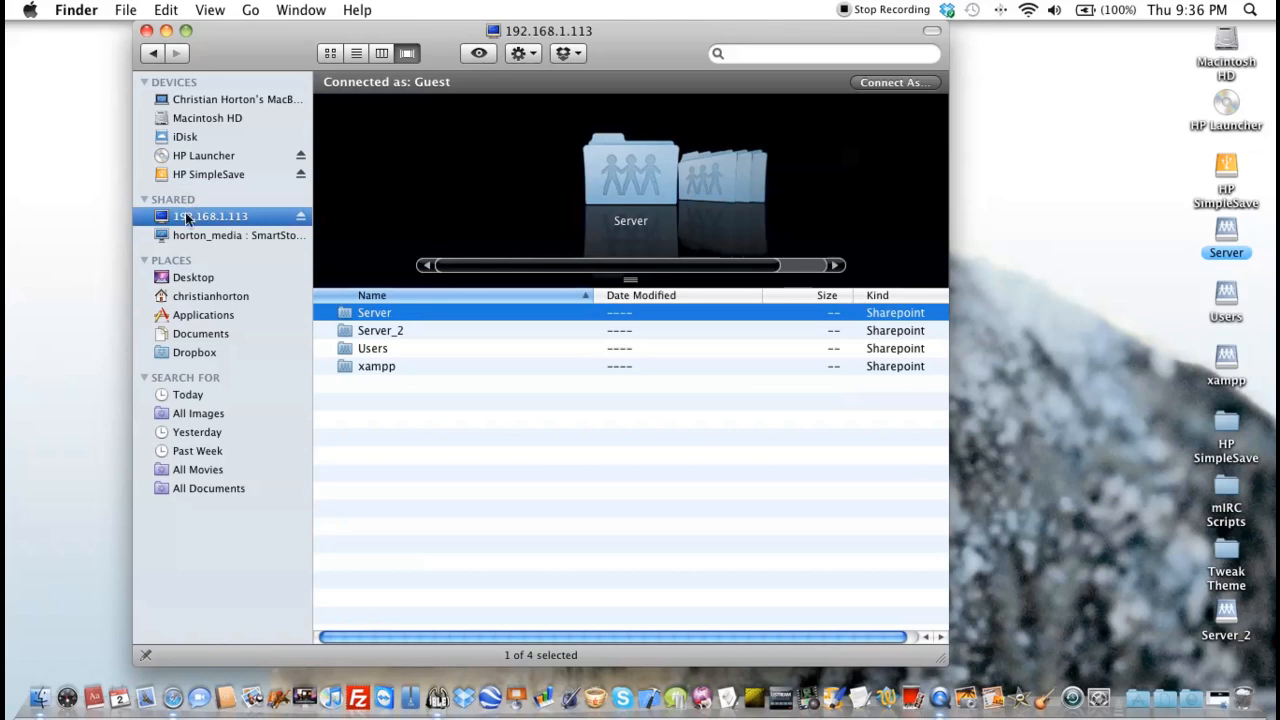
- Close the server's Finder window, open the Server_2 volume from the desktop and open its Hello YouTube folder
key("super+w")
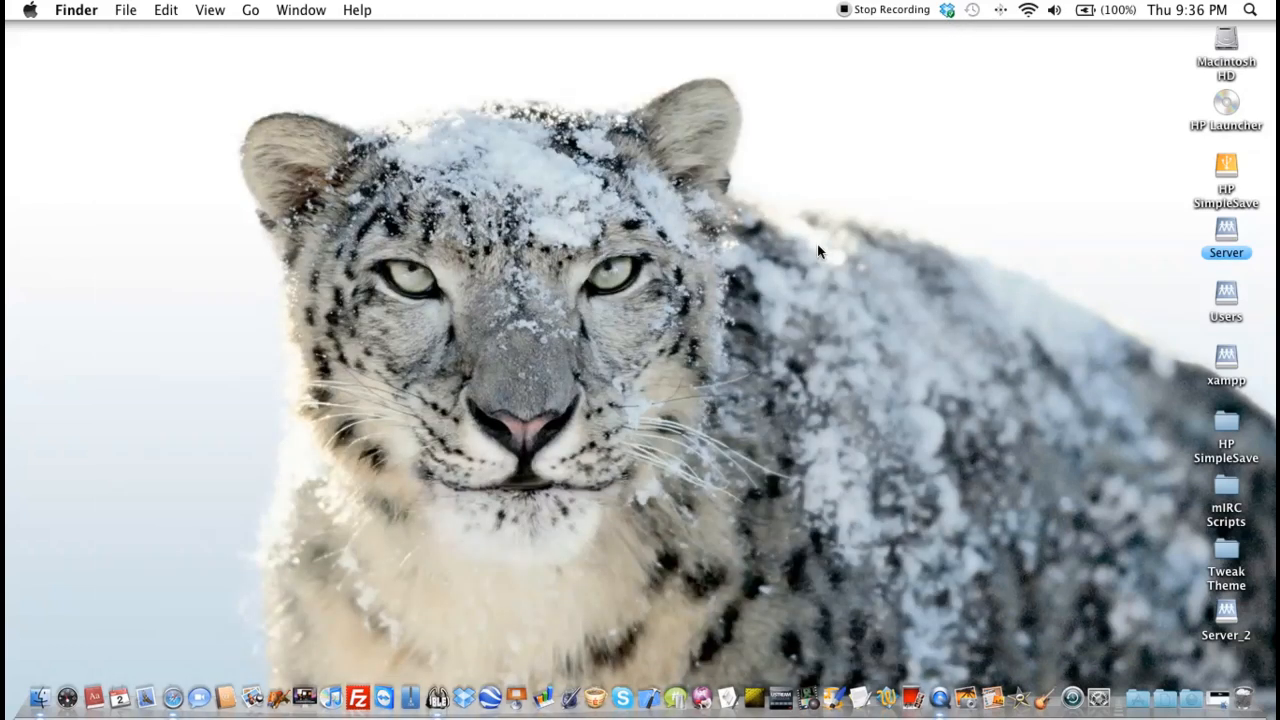
mouse_move(1224, 628)
left_mouse_down()
mouse_move(1226, 655)
mouse_move(1268, 677)
mouse_move(1225, 630)
left_mouse_up()
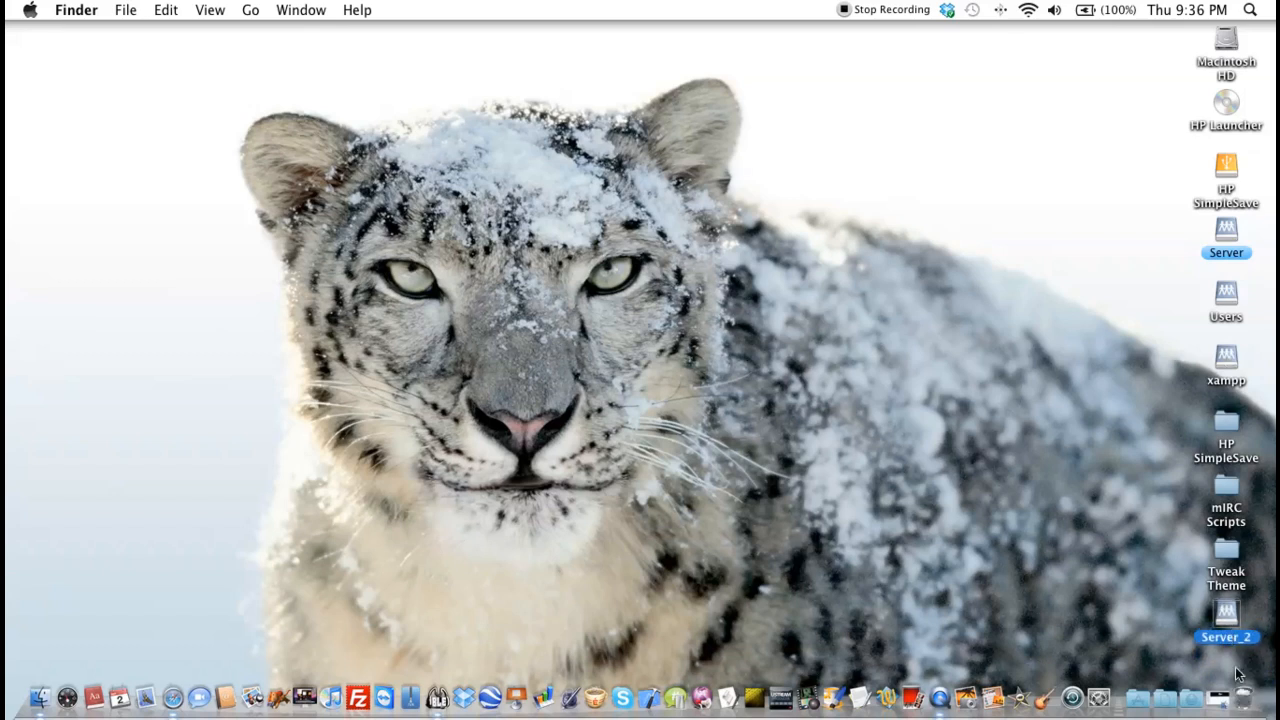
double_click(1228, 630)
right_click(523, 377)
left_click(386, 210)
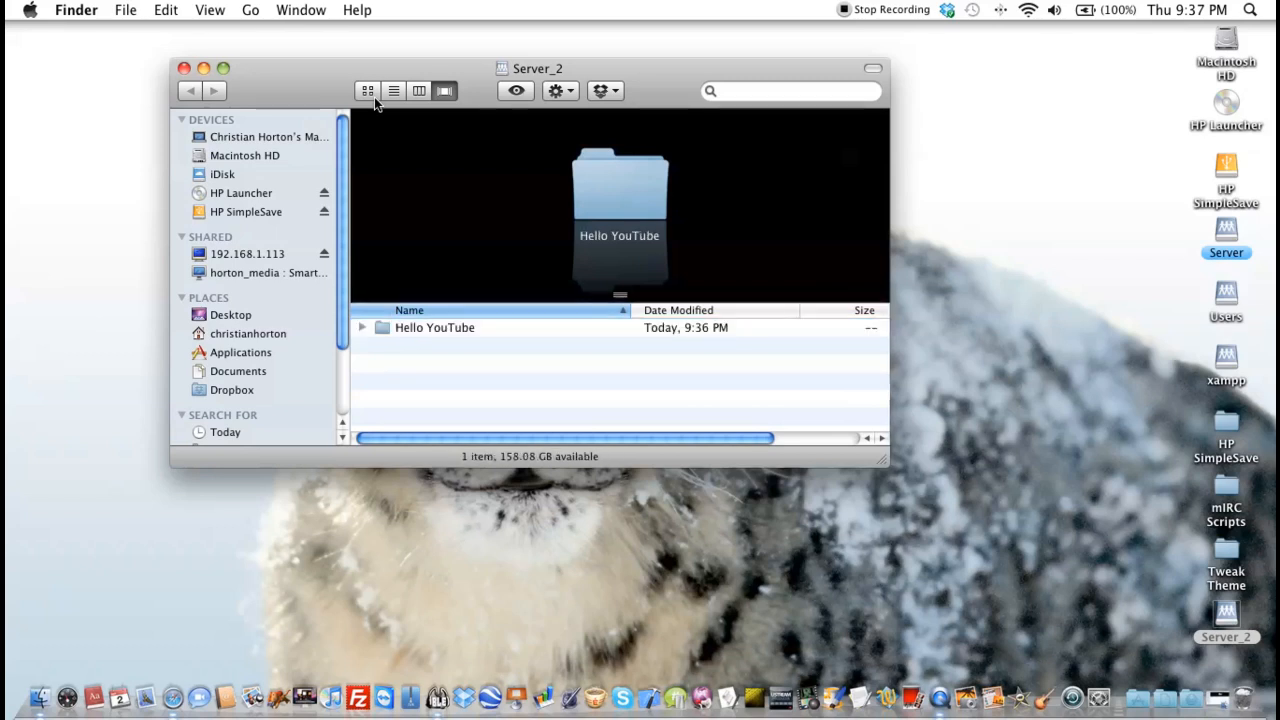
double_click(408, 330)
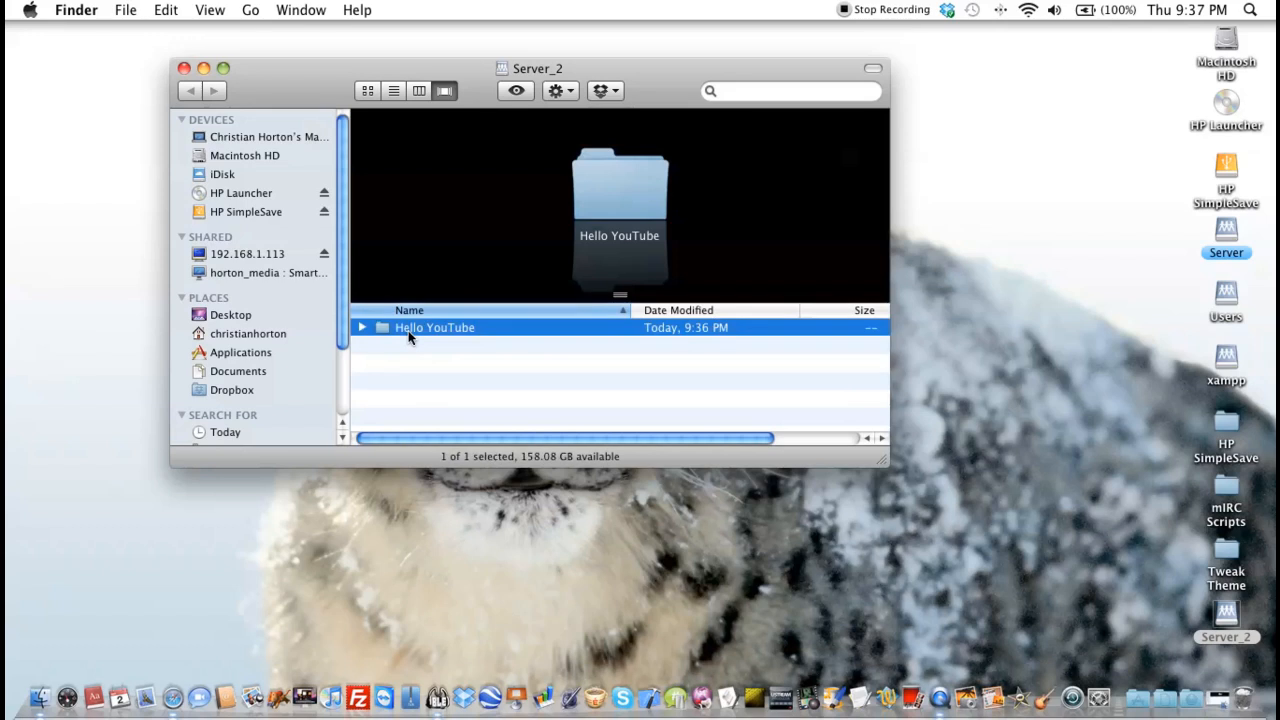